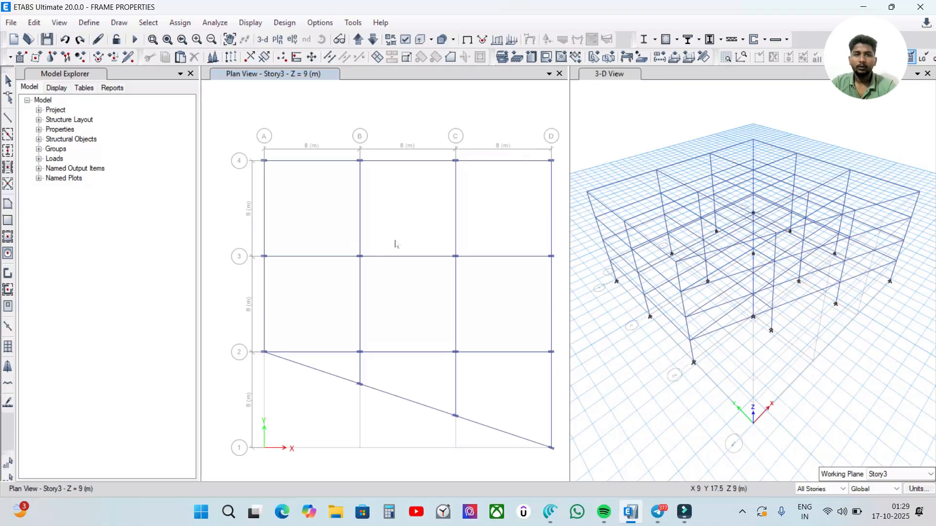
Start the Draw Reference Planes command and switch the plan window to the elevation at grid line 2.
{"action": "middle_click_drag", "start_coordinate": [445, 223], "coordinate": [423, 195]}
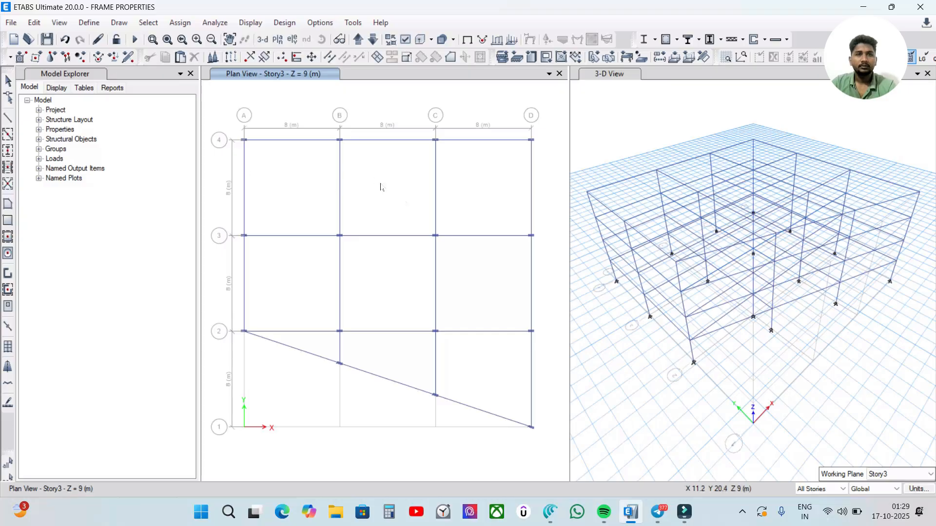
{"action": "left_click", "coordinate": [111, 26]}
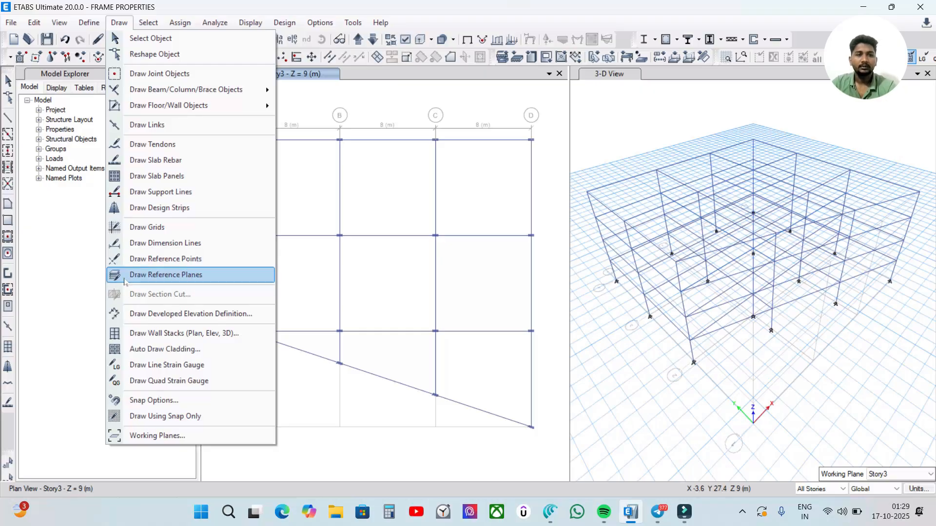
{"action": "left_click", "coordinate": [151, 276]}
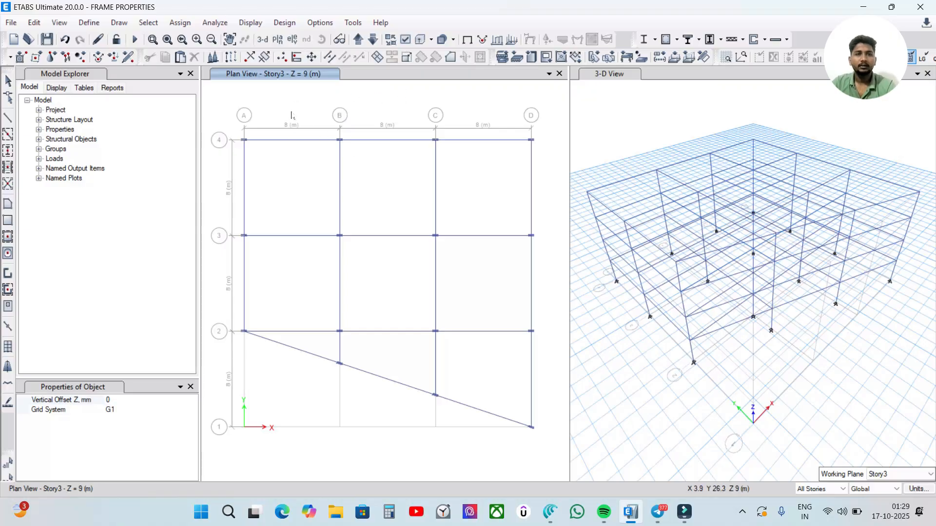
{"action": "left_click", "coordinate": [292, 40]}
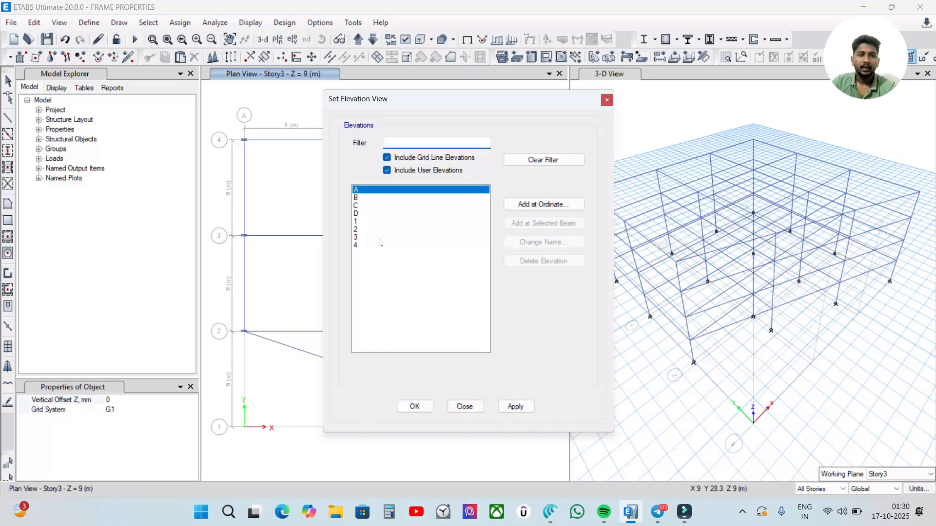
{"action": "left_click", "coordinate": [381, 229]}
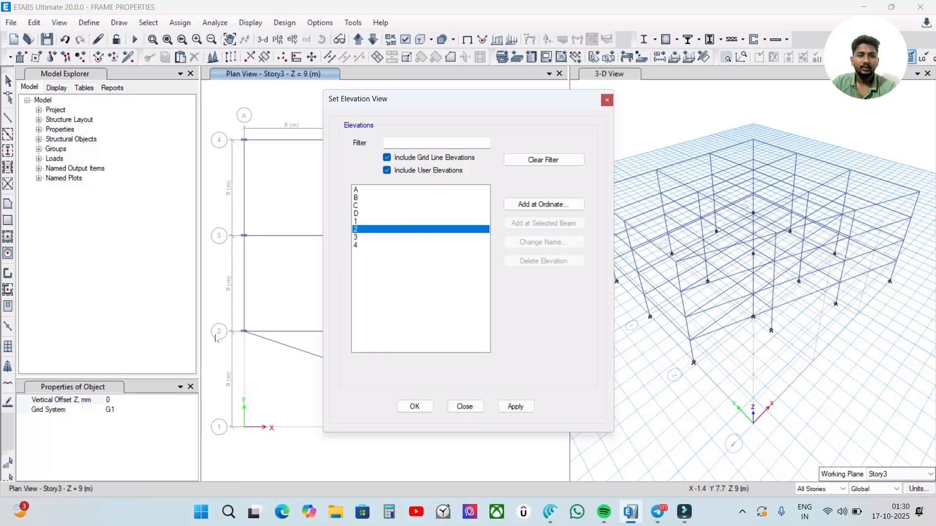
{"action": "left_click", "coordinate": [516, 406]}
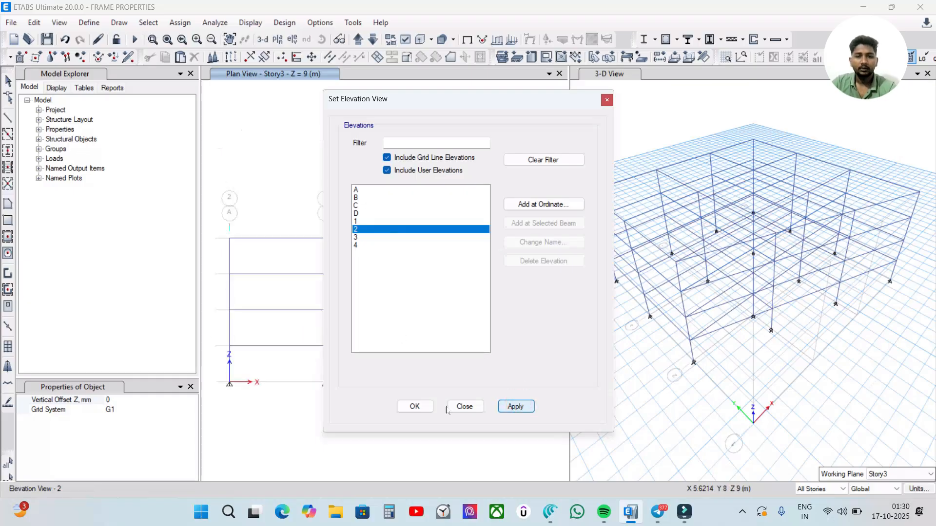
{"action": "left_click", "coordinate": [414, 406]}
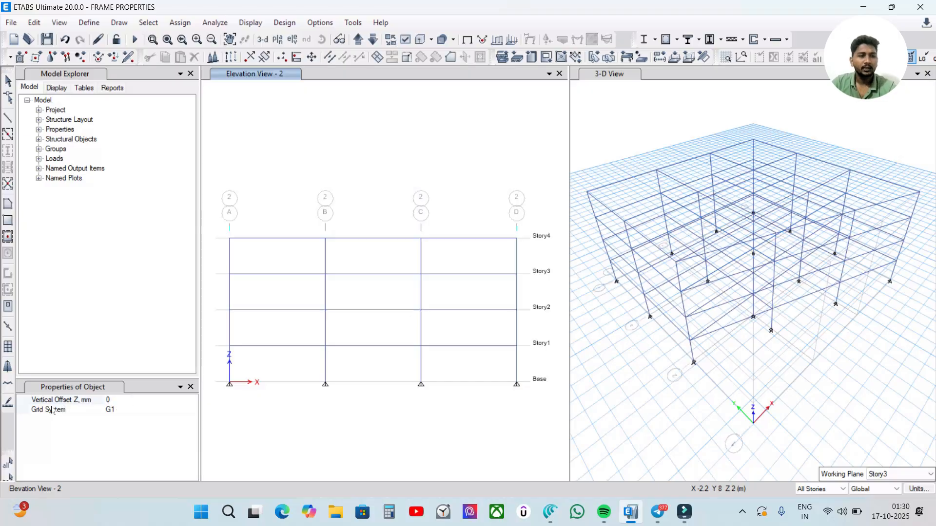
Draw a reference plane above Story1 in elevation 2 with a vertical offset of 1000 mm.
{"action": "left_click", "coordinate": [91, 400]}
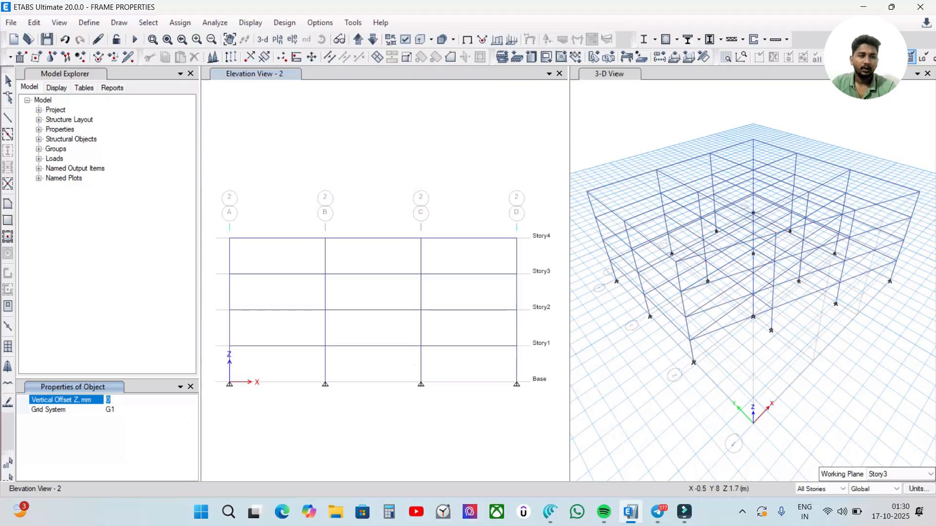
{"action": "type", "text": "1000"}
{"action": "left_click", "coordinate": [239, 409]}
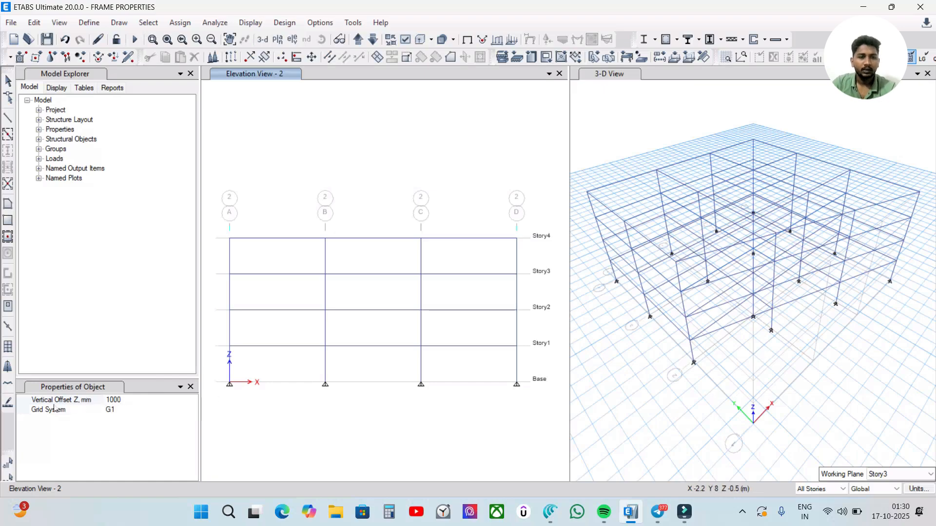
{"action": "left_click", "coordinate": [262, 333]}
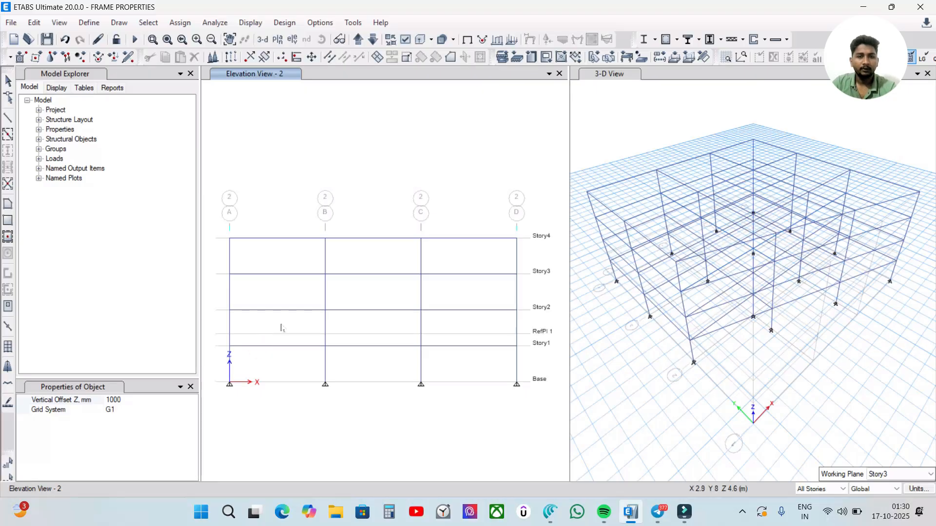
Draw two more reference planes with the same 1000 mm vertical offset, one above Story2 and one above Story3.
{"action": "scroll", "coordinate": [456, 335], "scroll_direction": "up", "scroll_amount": 5}
{"action": "scroll", "coordinate": [456, 336], "scroll_direction": "down", "scroll_amount": 3}
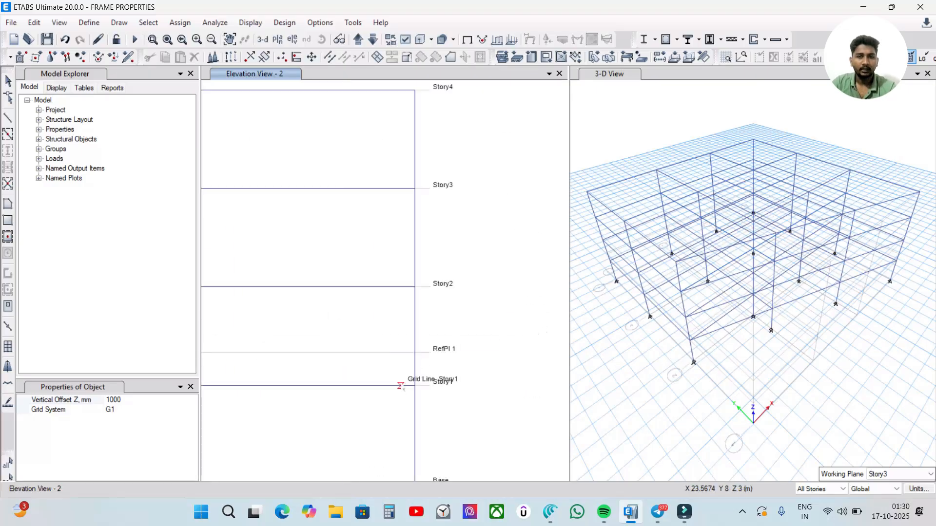
{"action": "middle_click_drag", "start_coordinate": [398, 388], "coordinate": [458, 361]}
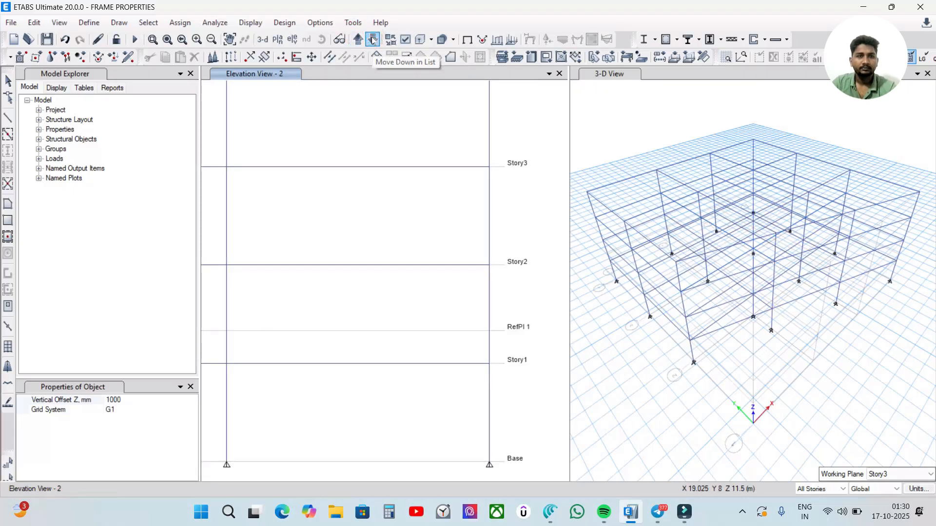
{"action": "scroll", "coordinate": [393, 263], "scroll_direction": "down", "scroll_amount": 4}
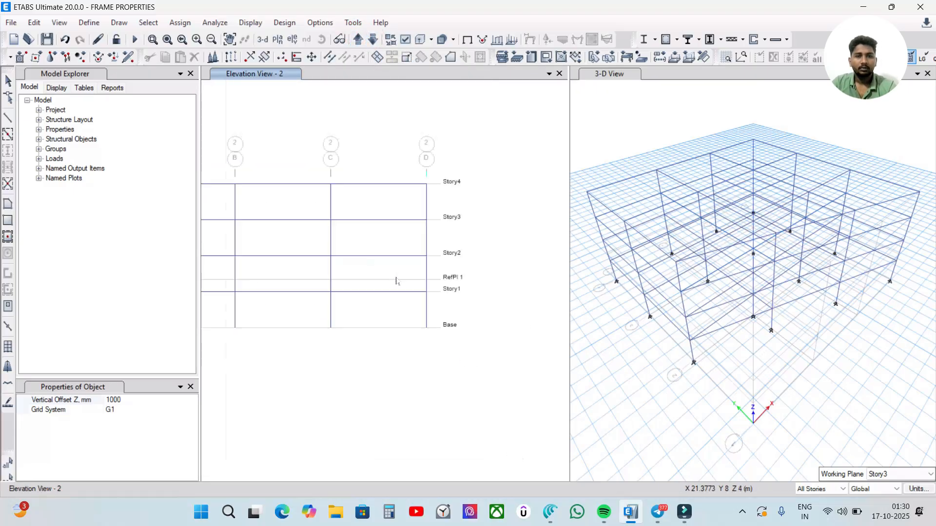
{"action": "middle_click_drag", "start_coordinate": [442, 290], "coordinate": [523, 310]}
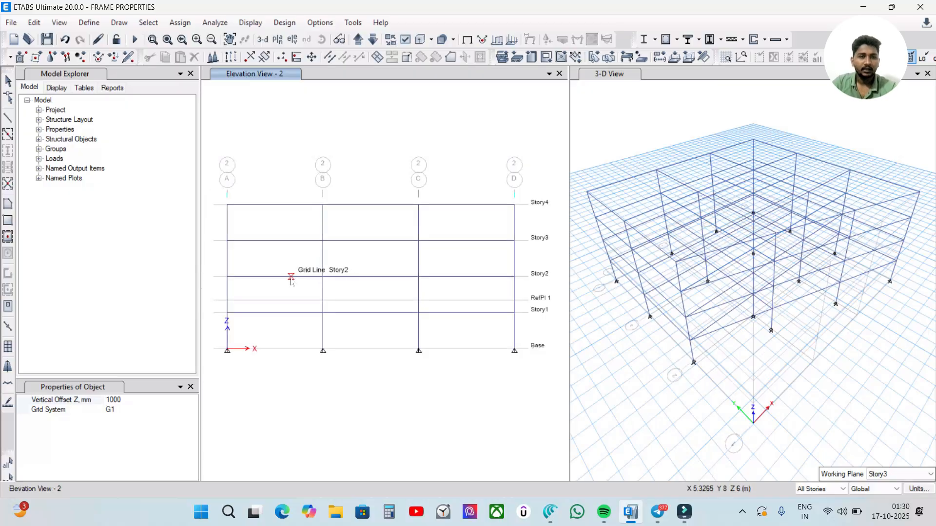
{"action": "left_click", "coordinate": [299, 246]}
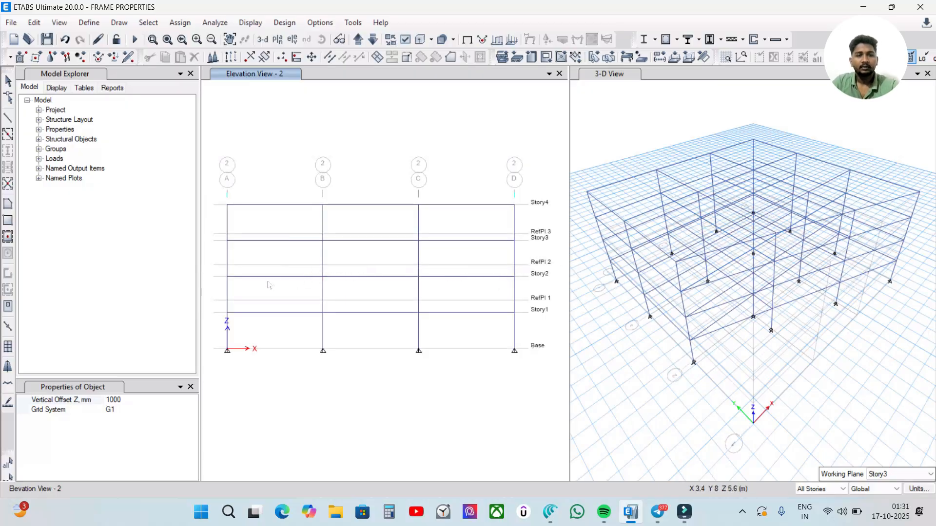
{"action": "key", "text": "ctrl+z"}
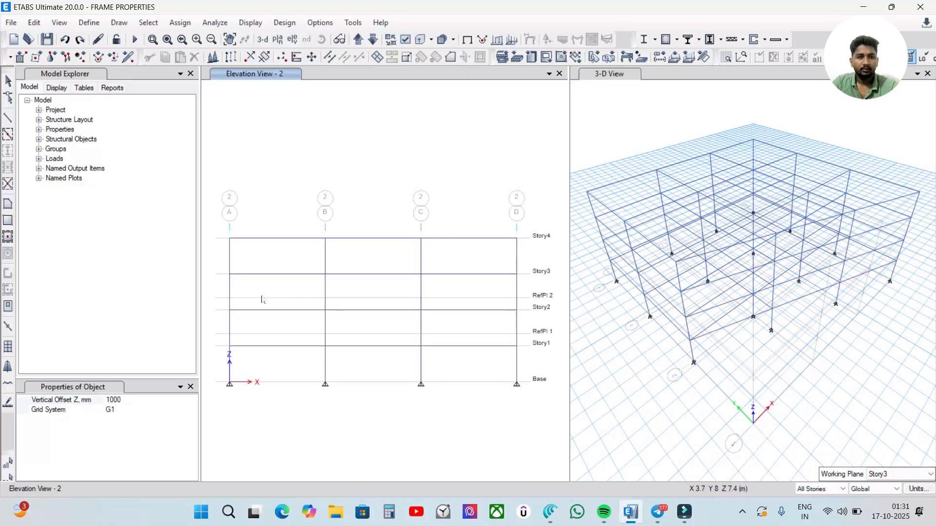
{"action": "key", "text": "ctrl+y"}
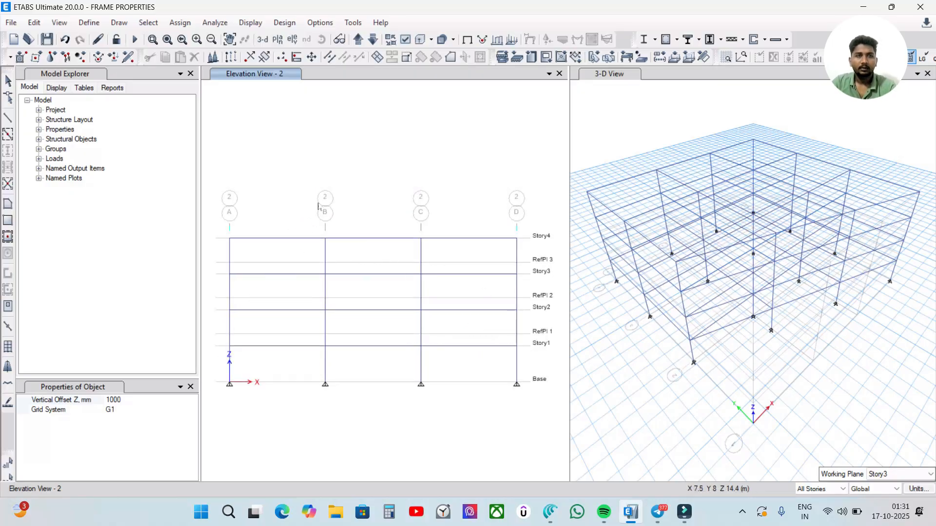
{"action": "left_click", "coordinate": [190, 387]}
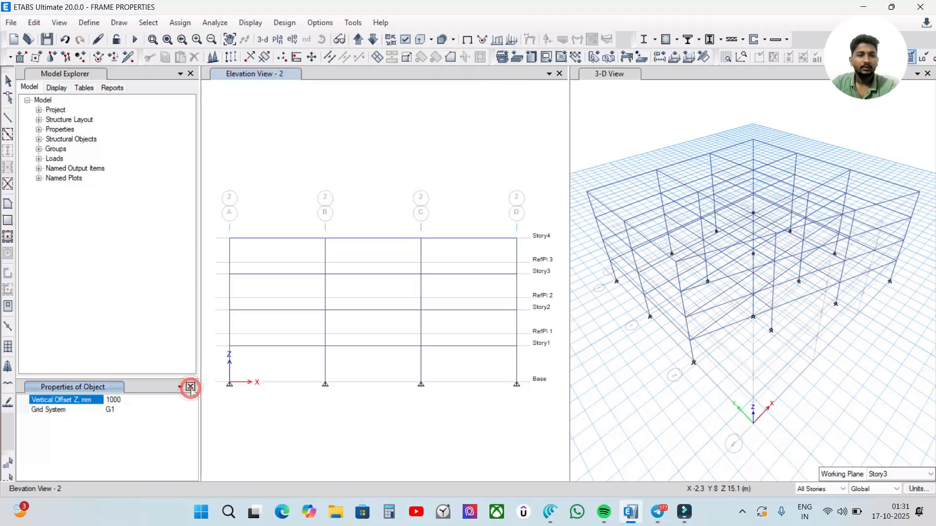
Open the data of grid system G1 and review the Z ordinates of its reference planes.
{"action": "left_click", "coordinate": [34, 23]}
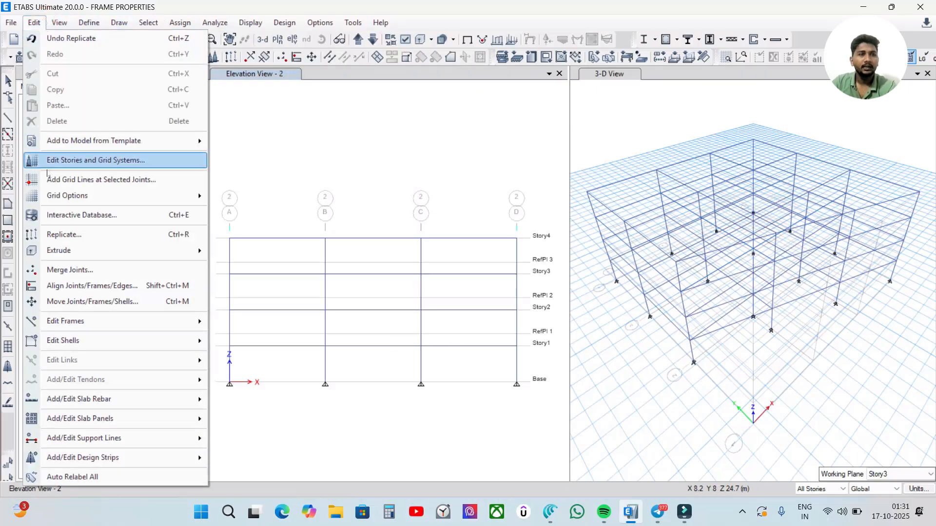
{"action": "left_click", "coordinate": [75, 161]}
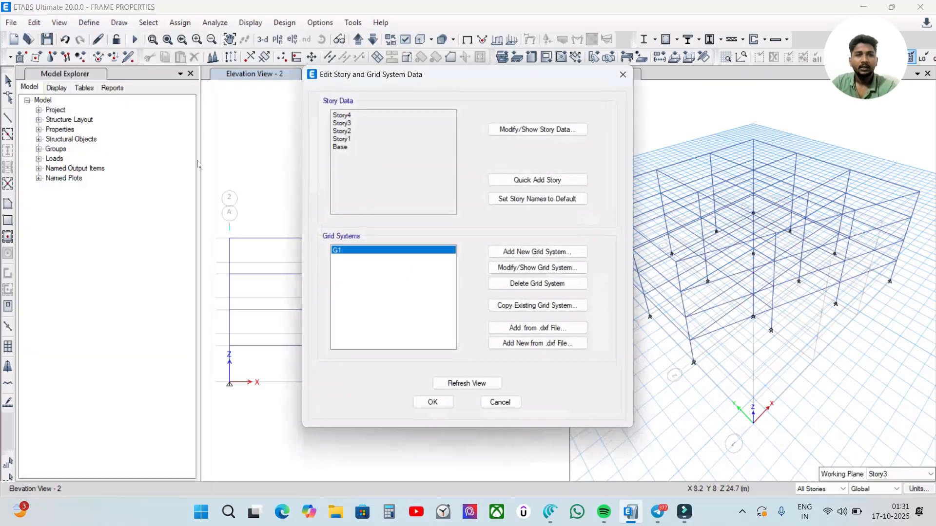
{"action": "left_click", "coordinate": [512, 270]}
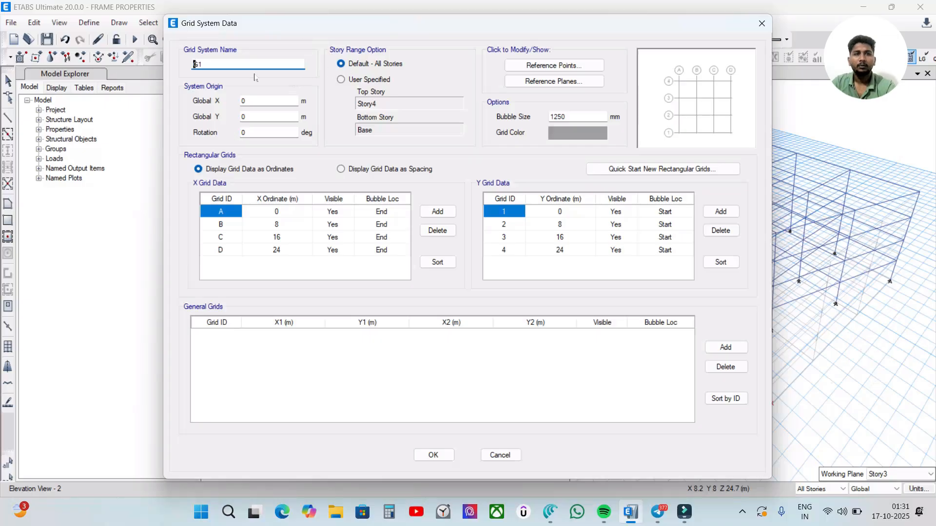
{"action": "left_click", "coordinate": [531, 88]}
{"action": "left_click_drag", "start_coordinate": [427, 166], "coordinate": [406, 126]}
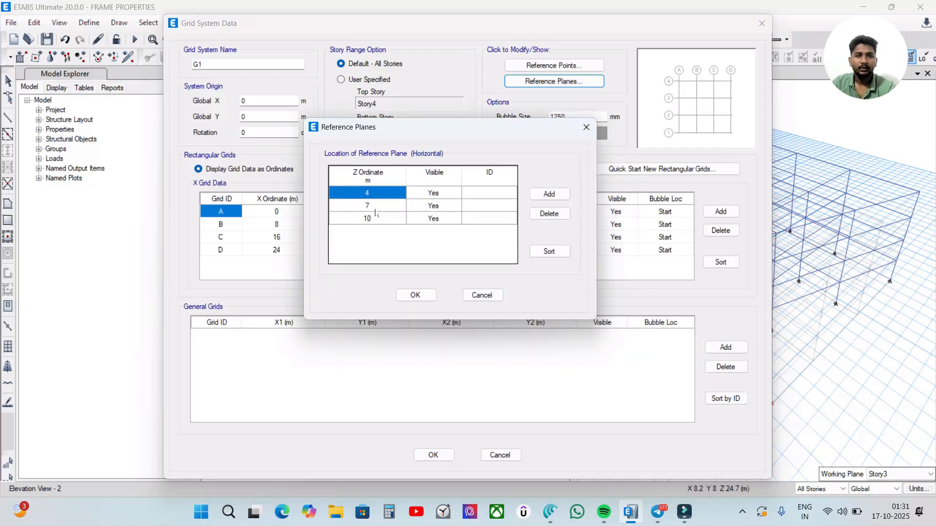
{"action": "left_click", "coordinate": [585, 127]}
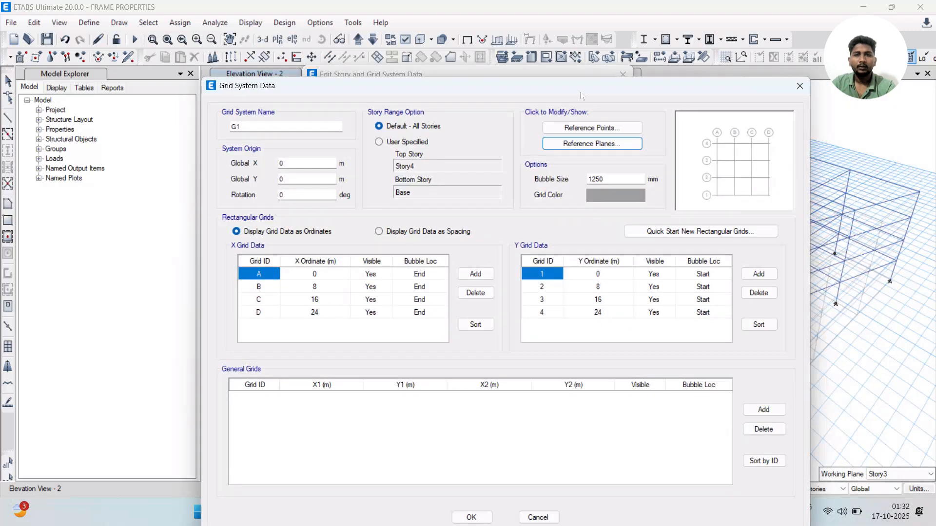
Add a reference plane at Z ordinate 2 m to grid system G1 and apply the story and grid changes.
{"action": "left_click", "coordinate": [574, 112]}
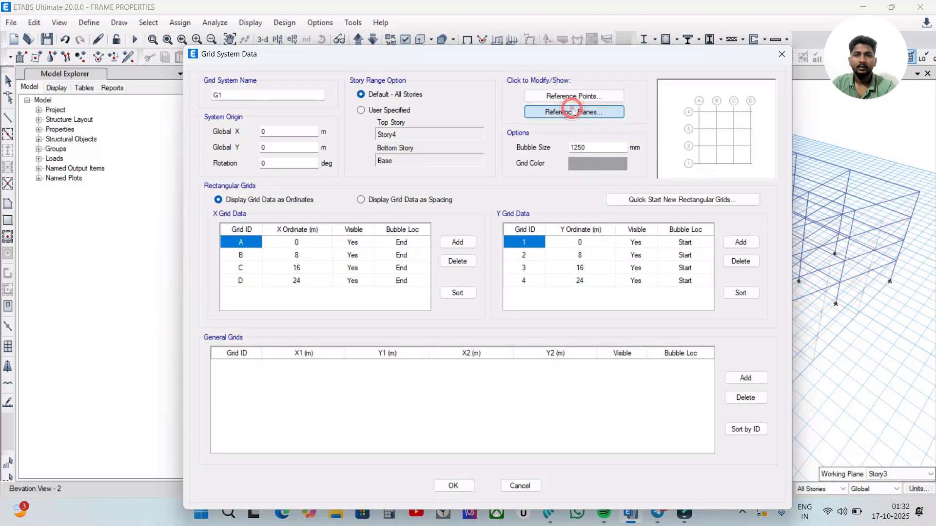
{"action": "left_click", "coordinate": [565, 222]}
{"action": "left_click", "coordinate": [395, 260]}
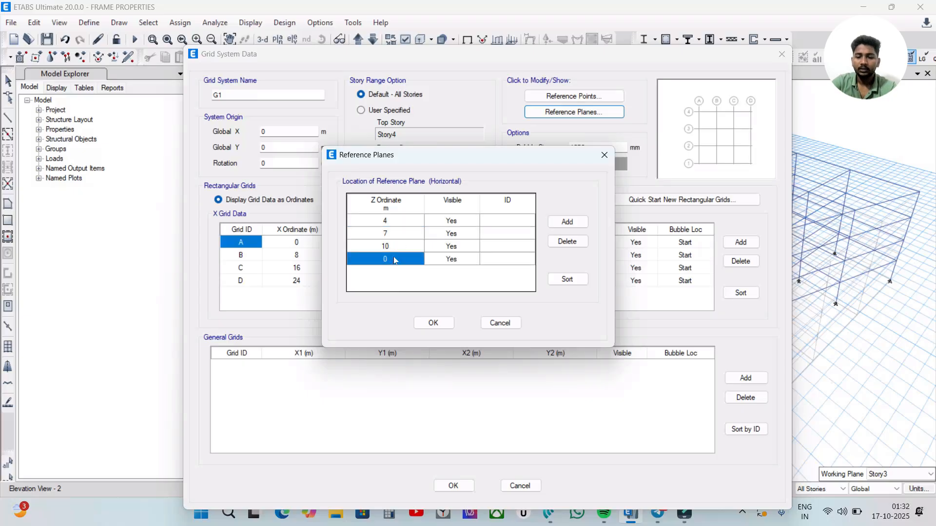
{"action": "type", "text": "2"}
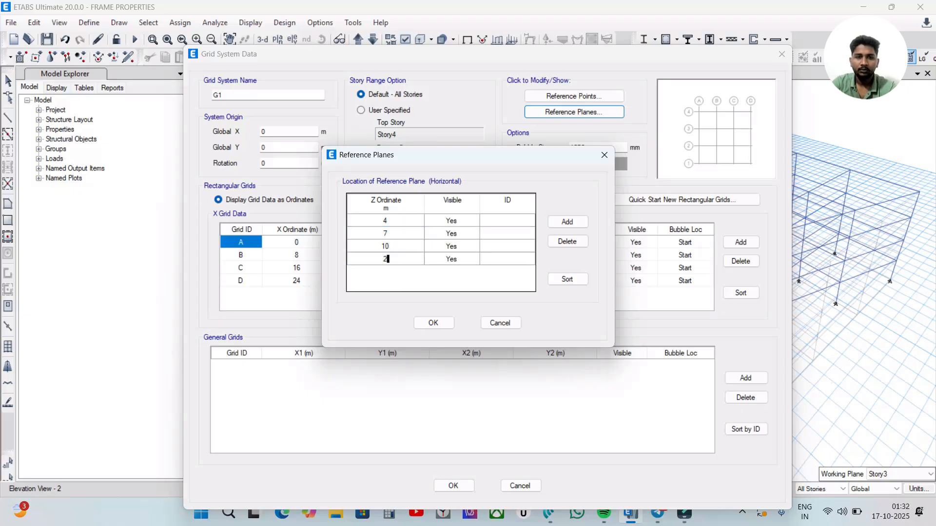
{"action": "left_click", "coordinate": [433, 322]}
{"action": "left_click", "coordinate": [453, 485]}
{"action": "left_click", "coordinate": [451, 385]}
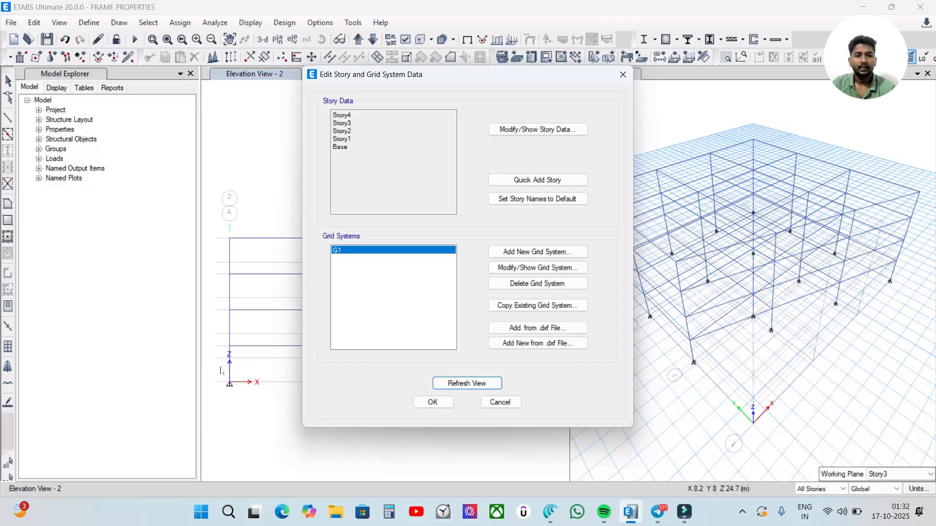
{"action": "left_click", "coordinate": [433, 402]}
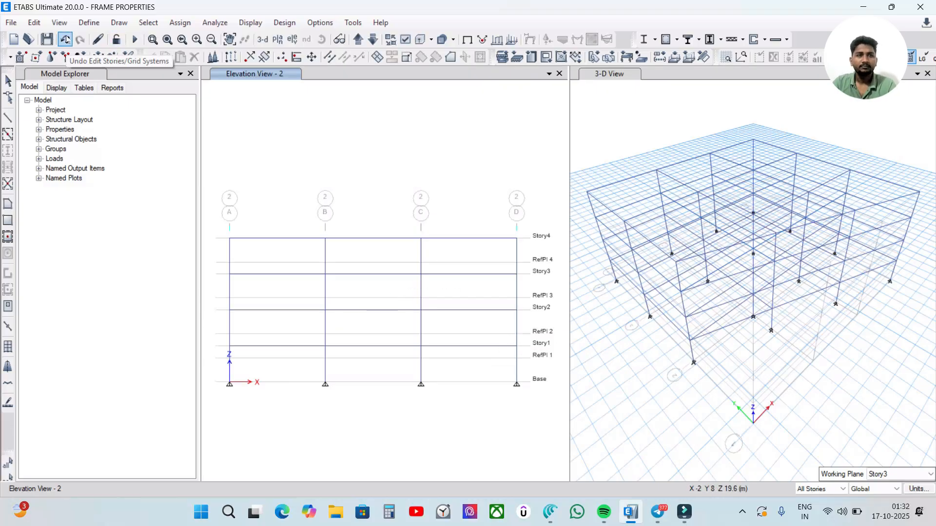
Switch the elevation window to the plan view of Story2.
{"action": "left_click", "coordinate": [276, 40]}
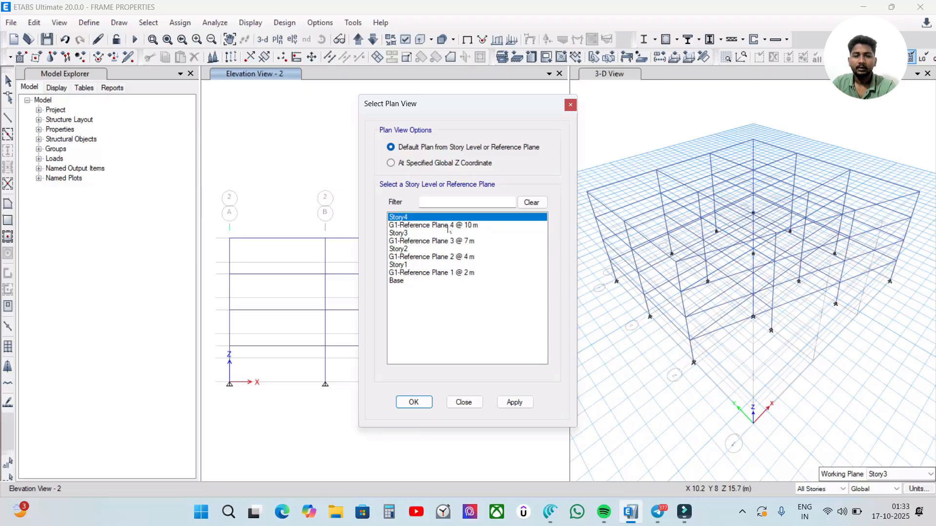
{"action": "left_click", "coordinate": [404, 249]}
{"action": "left_click", "coordinate": [513, 402]}
{"action": "left_click", "coordinate": [411, 403]}
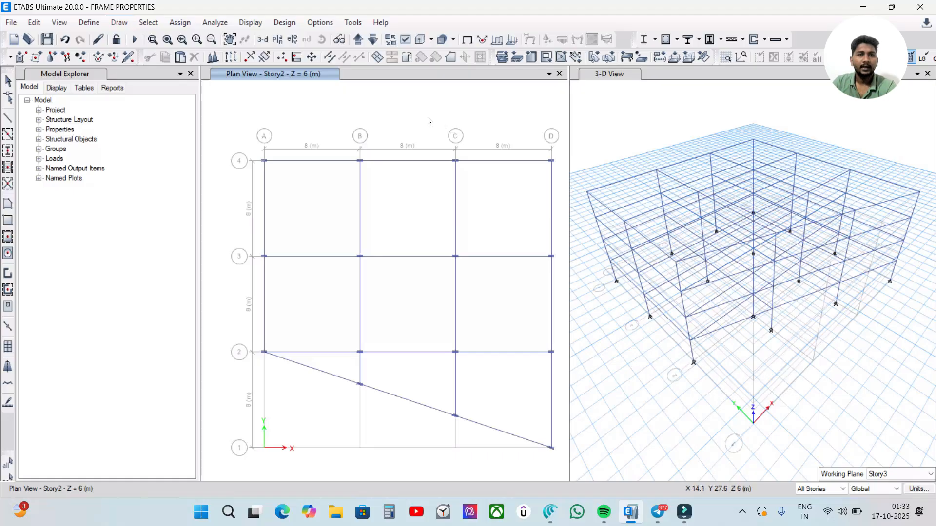
Draw reference points on the Story2 plan with zero offsets, inside bay B-C/2-3 and outside the grid beyond corner D-1.
{"action": "left_click", "coordinate": [119, 23]}
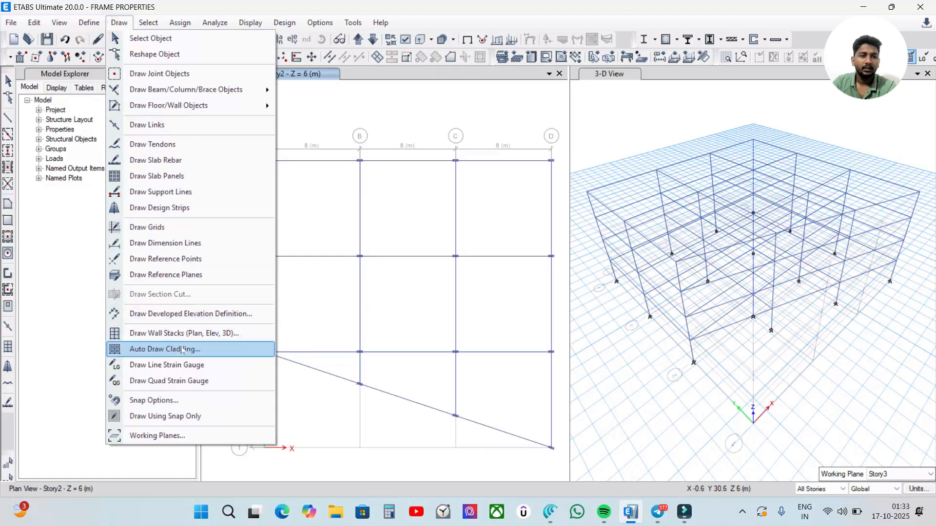
{"action": "left_click", "coordinate": [174, 259]}
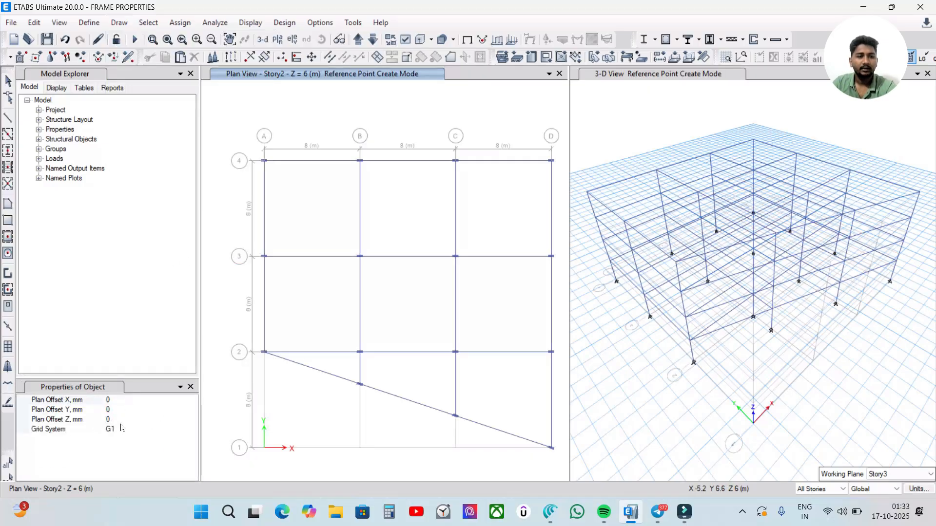
{"action": "left_click", "coordinate": [399, 291]}
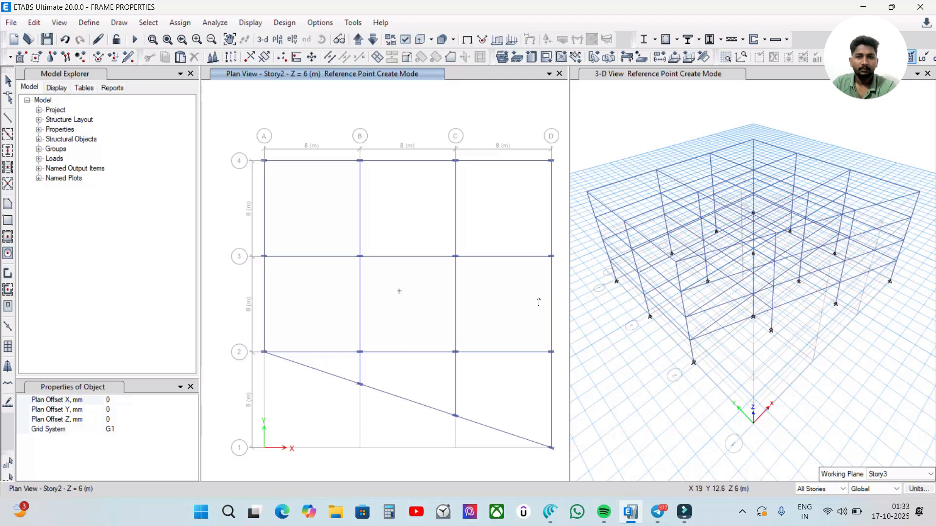
{"action": "scroll", "coordinate": [704, 245], "scroll_direction": "up", "scroll_amount": 5}
{"action": "scroll", "coordinate": [705, 246], "scroll_direction": "down", "scroll_amount": 10}
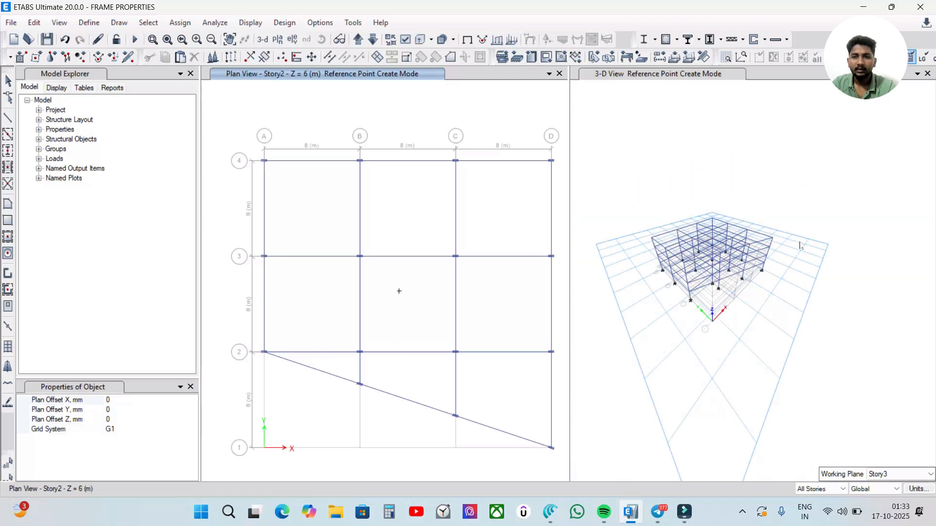
{"action": "middle_click_drag", "start_coordinate": [494, 358], "coordinate": [409, 323]}
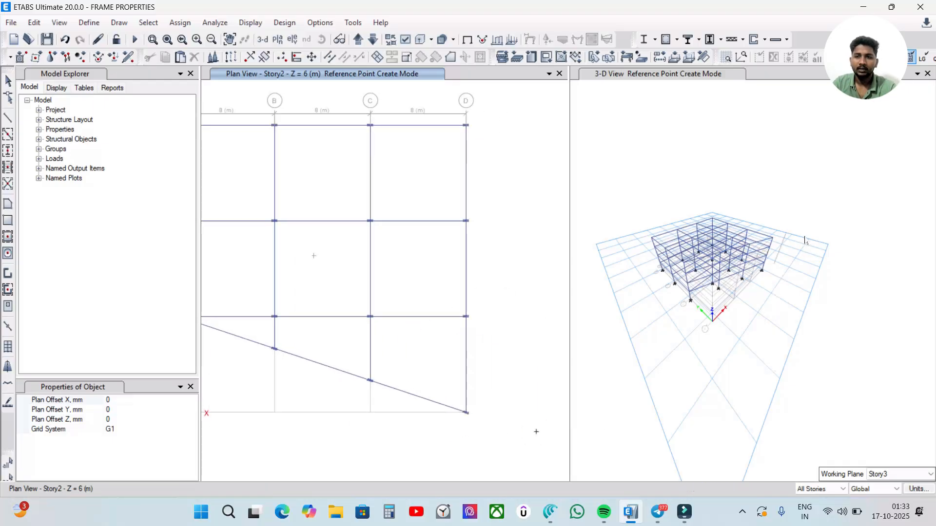
Check the drawn reference points in the 3-D and plan views and close the object properties window.
{"action": "scroll", "coordinate": [787, 236], "scroll_direction": "up", "scroll_amount": 5}
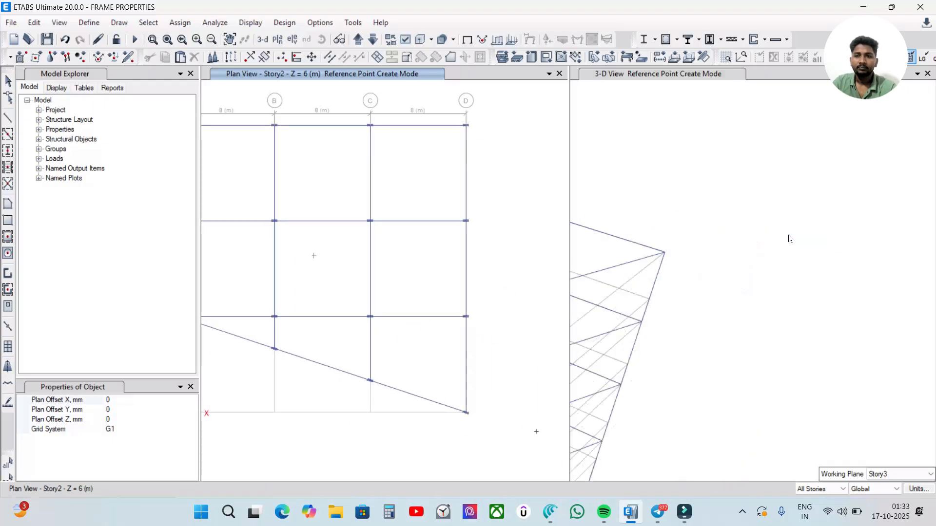
{"action": "scroll", "coordinate": [726, 328], "scroll_direction": "down", "scroll_amount": 3}
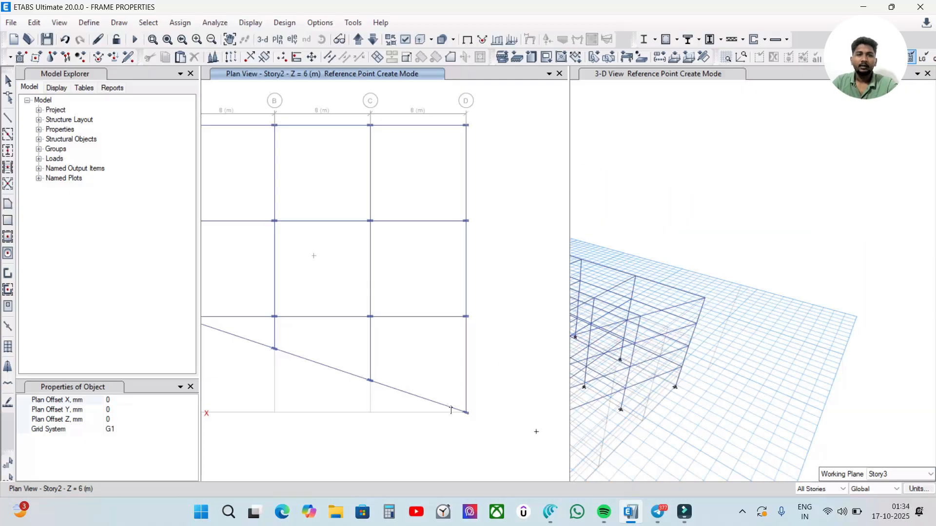
{"action": "mouse_move", "coordinate": [352, 349]}
{"action": "middle_mouse_down"}
{"action": "mouse_move", "coordinate": [417, 338]}
{"action": "mouse_move", "coordinate": [366, 347]}
{"action": "middle_mouse_up"}
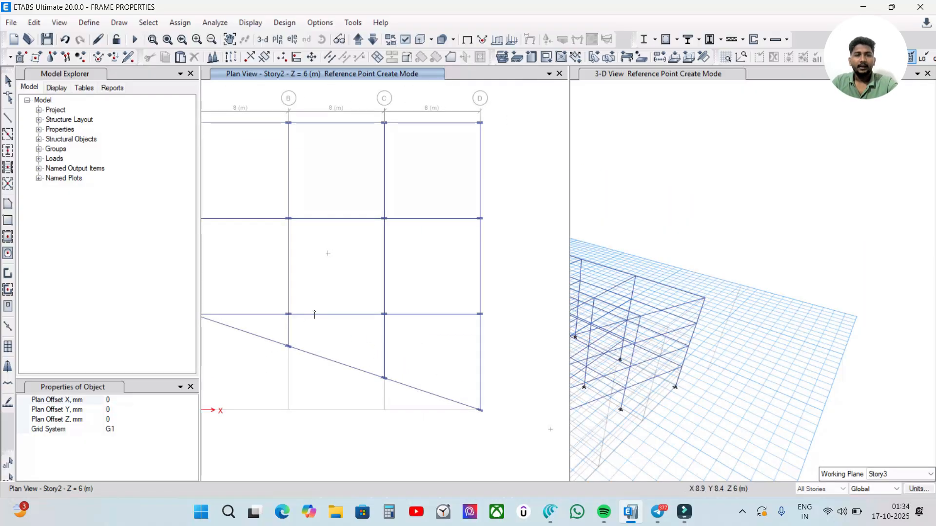
{"action": "left_click", "coordinate": [125, 420]}
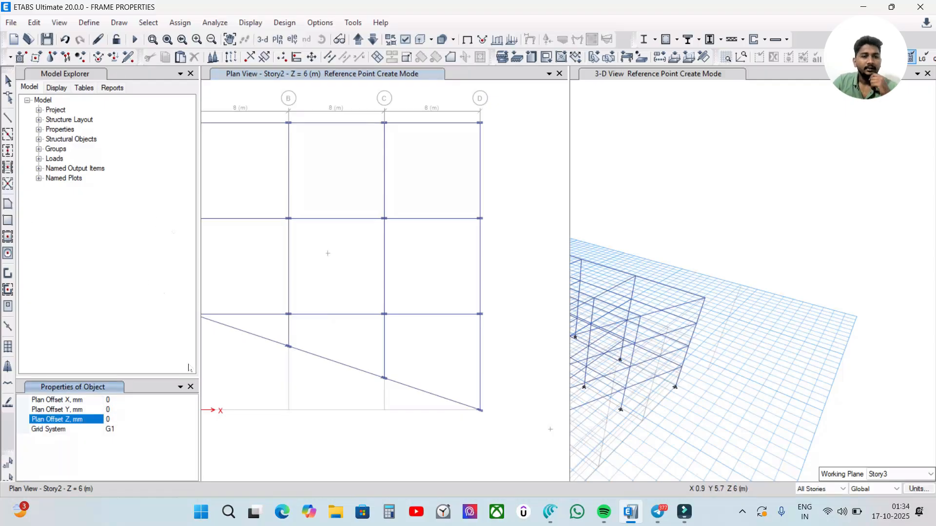
{"action": "left_click", "coordinate": [190, 386]}
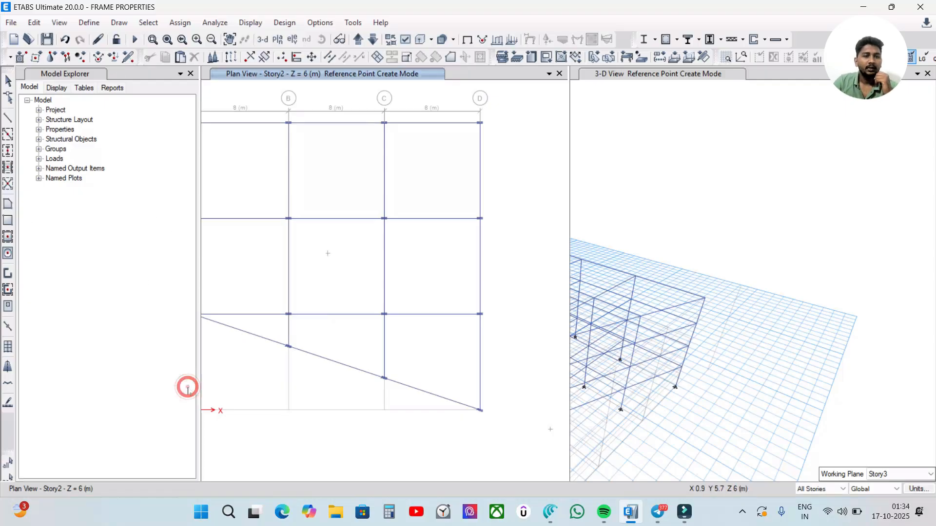
Open the data of grid system G1 and review the ordinates of its reference points.
{"action": "left_click", "coordinate": [34, 24]}
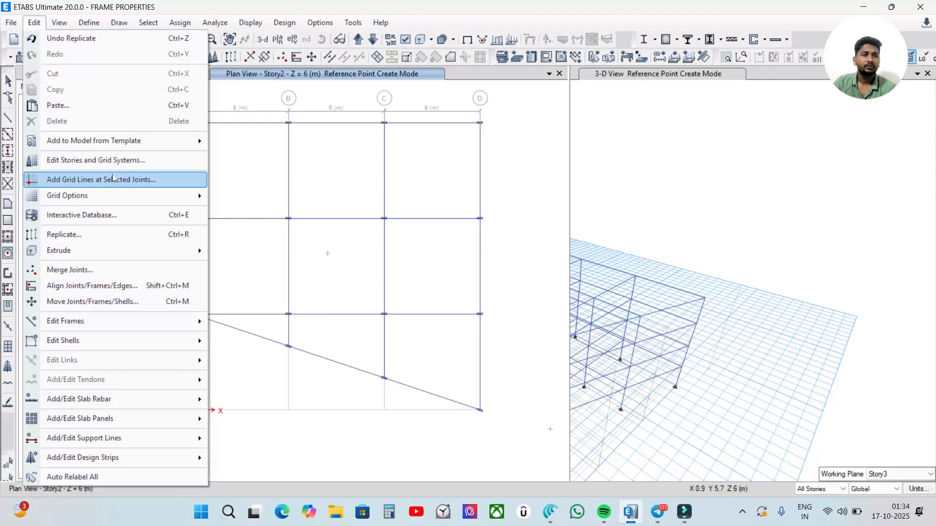
{"action": "left_click", "coordinate": [117, 160]}
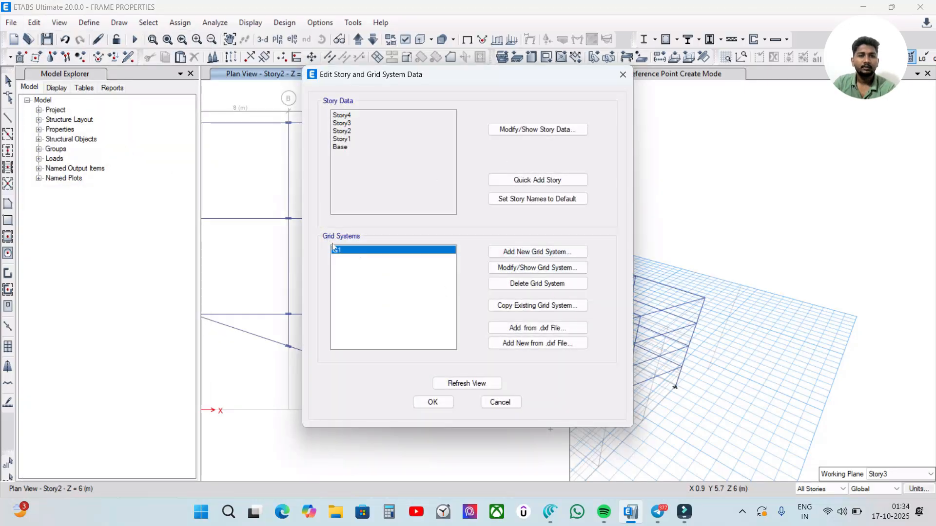
{"action": "left_click", "coordinate": [543, 268]}
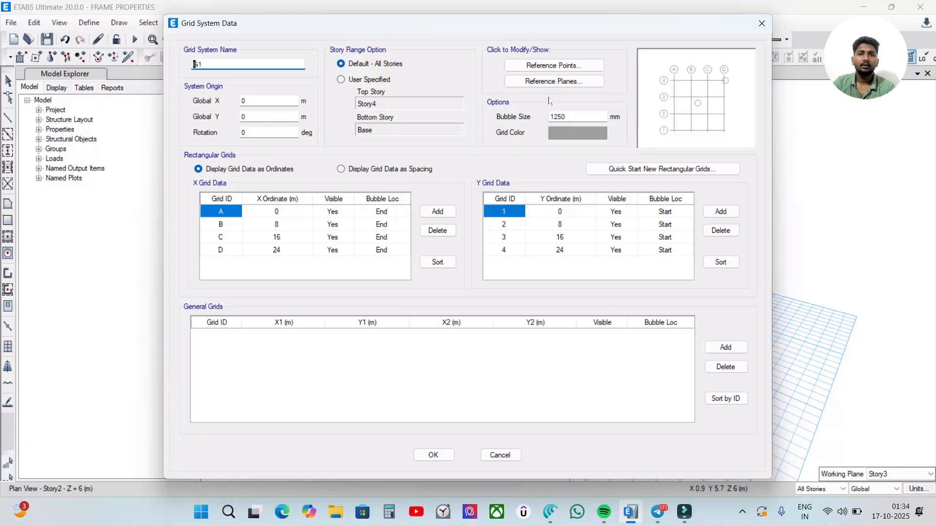
{"action": "left_click", "coordinate": [554, 68]}
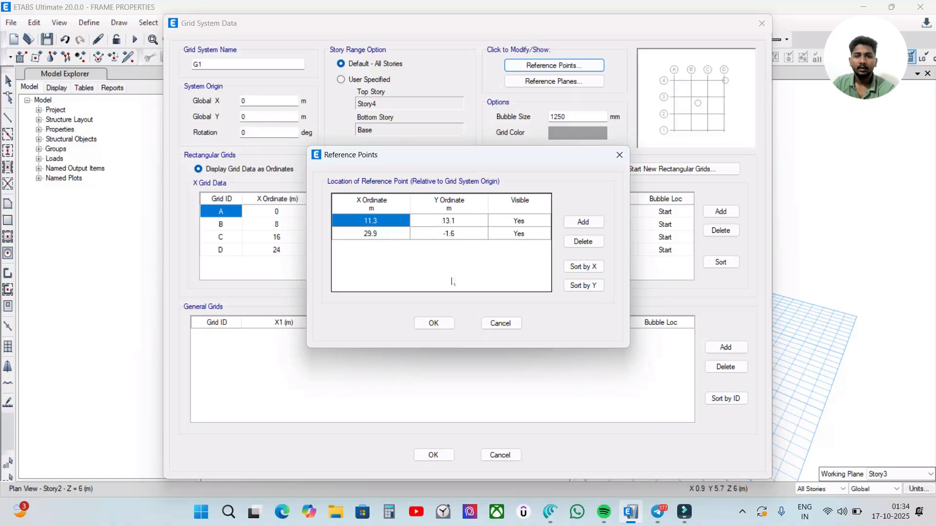
Add a reference point at X 10 m, Y 20 m to grid system G1, refresh the views and accept the grid changes.
{"action": "left_click", "coordinate": [582, 222]}
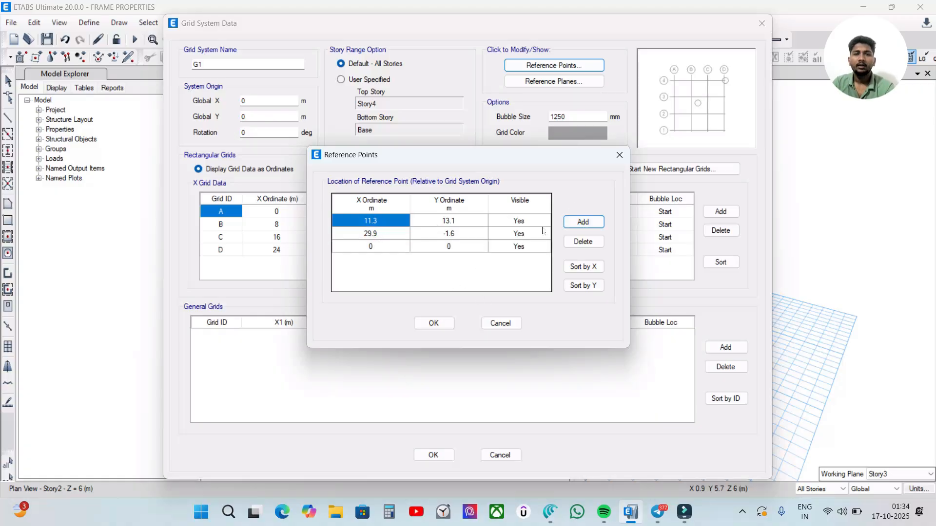
{"action": "left_click", "coordinate": [389, 247]}
{"action": "type", "text": "1"}
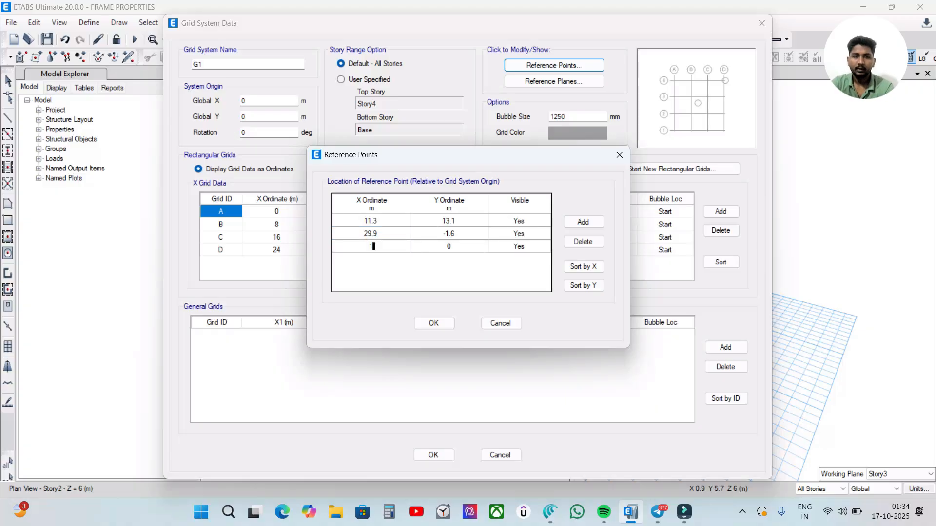
{"action": "left_click", "coordinate": [475, 248]}
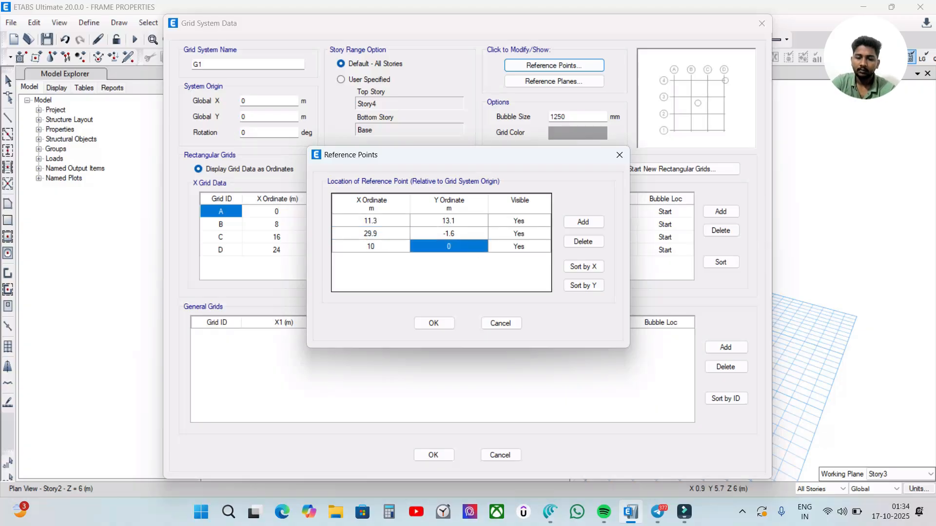
{"action": "type", "text": "20"}
{"action": "left_click", "coordinate": [436, 323]}
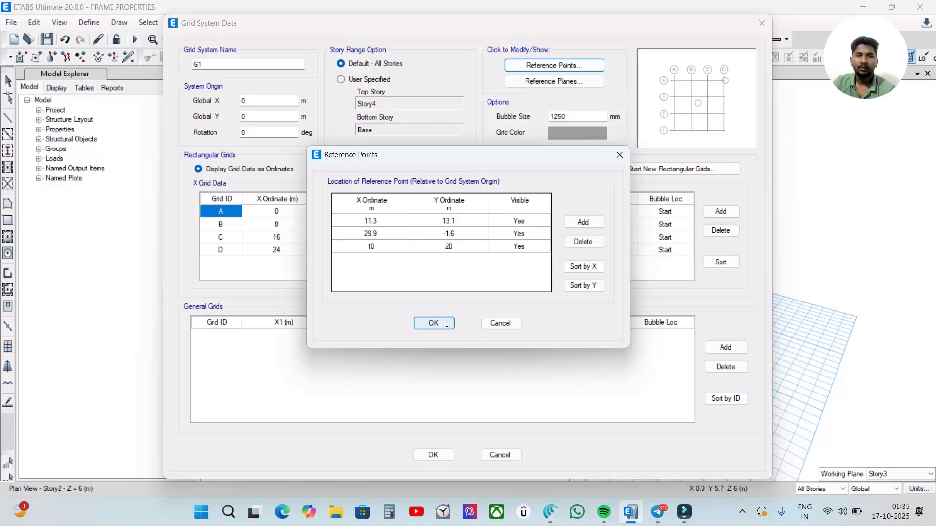
{"action": "left_click", "coordinate": [436, 454]}
{"action": "left_click", "coordinate": [465, 384]}
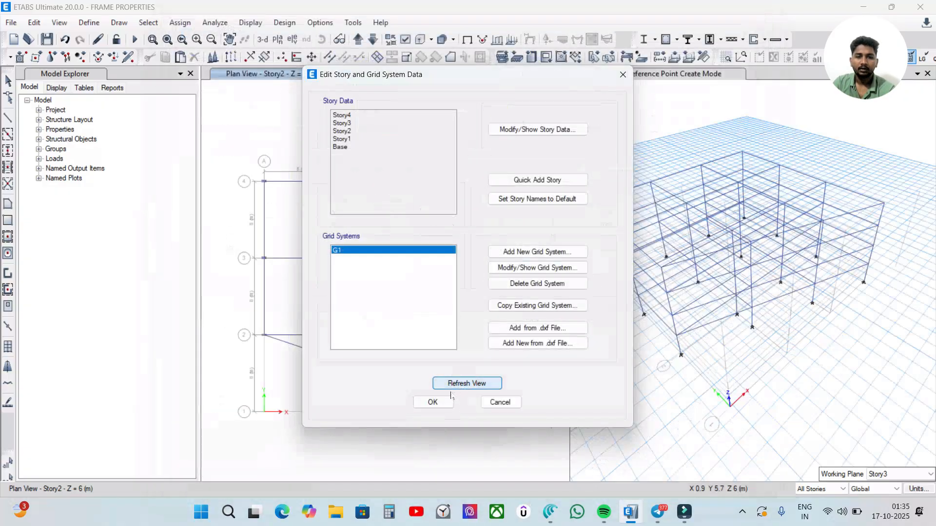
{"action": "left_click", "coordinate": [433, 402]}
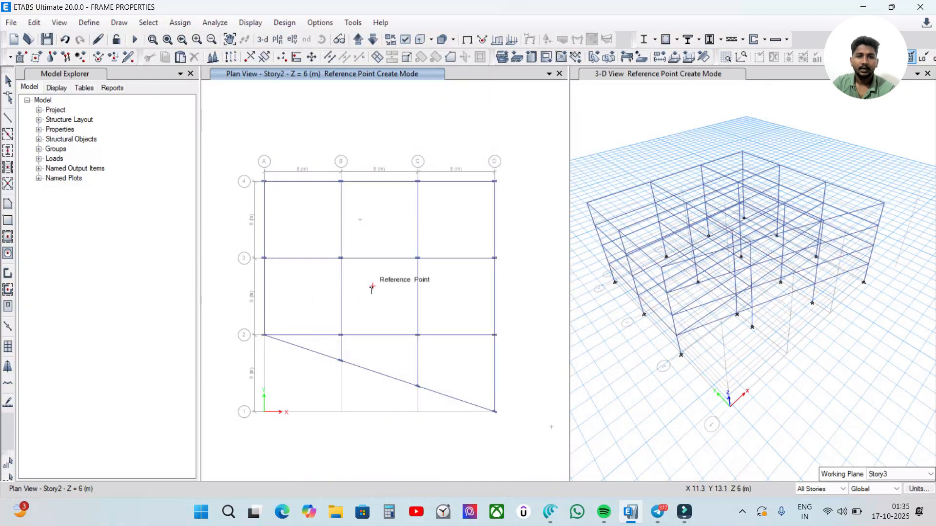
Draw another reference point at about X 12.3 m, Y 13.7 m in bay B-C/2-3 and leave the drawing mode.
{"action": "left_click", "coordinate": [371, 287]}
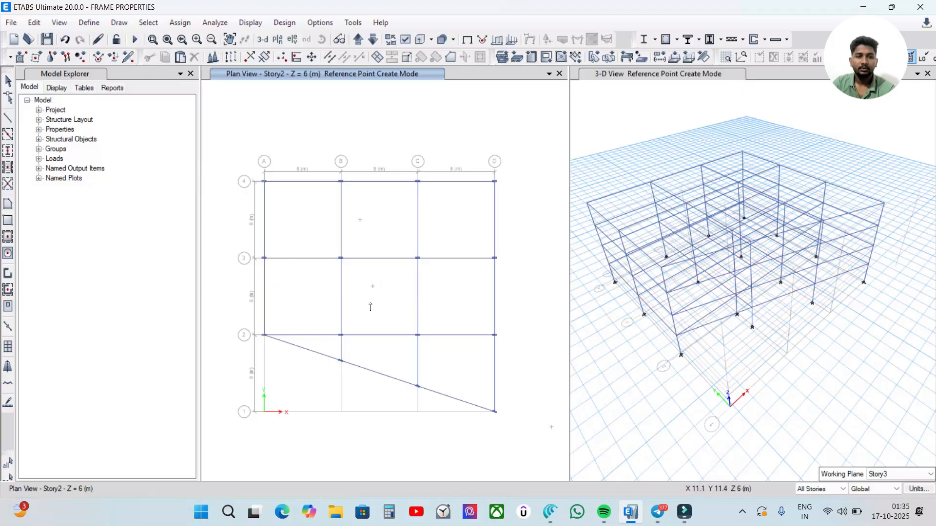
{"action": "left_click", "coordinate": [381, 280]}
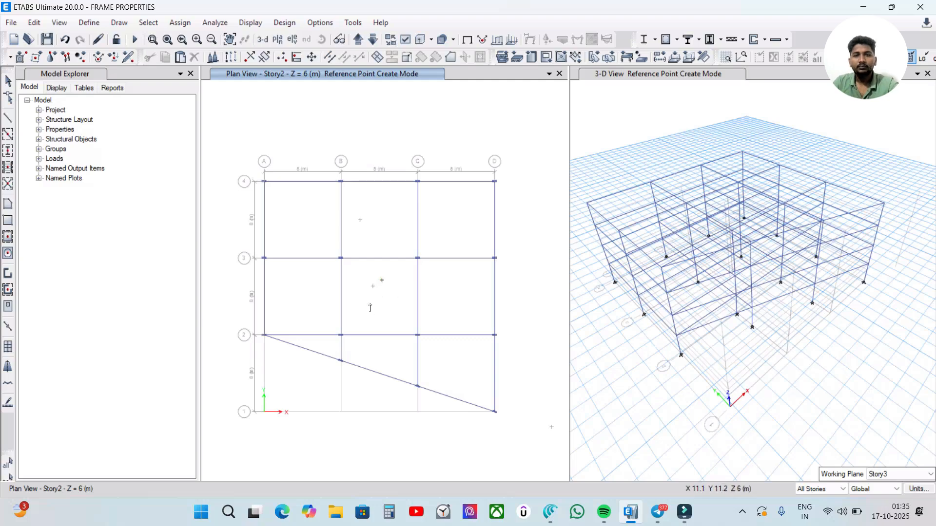
{"action": "key", "text": "Escape"}
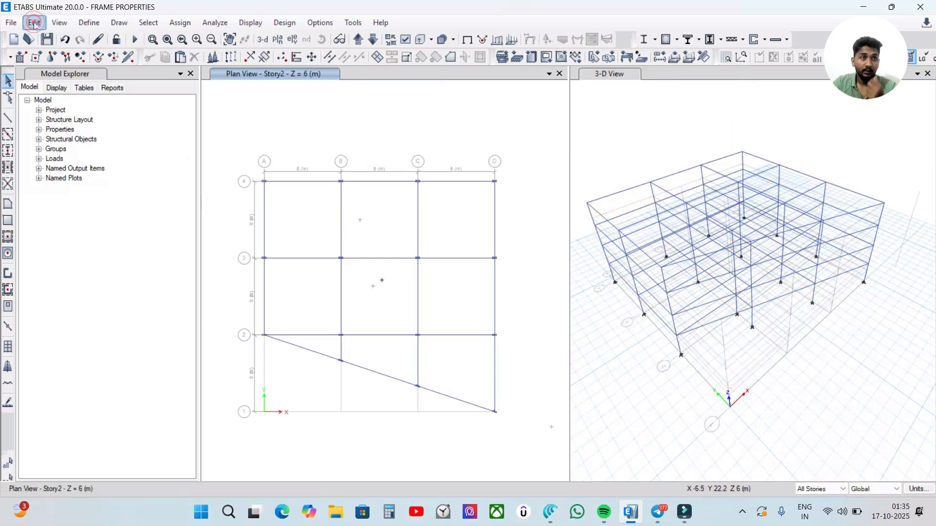
Delete all reference points from grid system G1, refresh the views and move the dialog aside to check the plan.
{"action": "left_click", "coordinate": [35, 26]}
{"action": "left_click", "coordinate": [115, 163]}
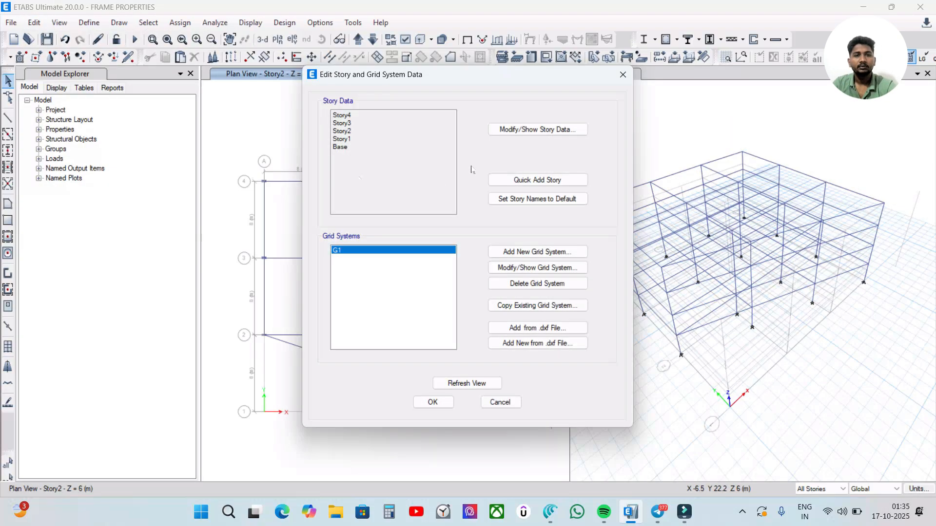
{"action": "left_click", "coordinate": [531, 268]}
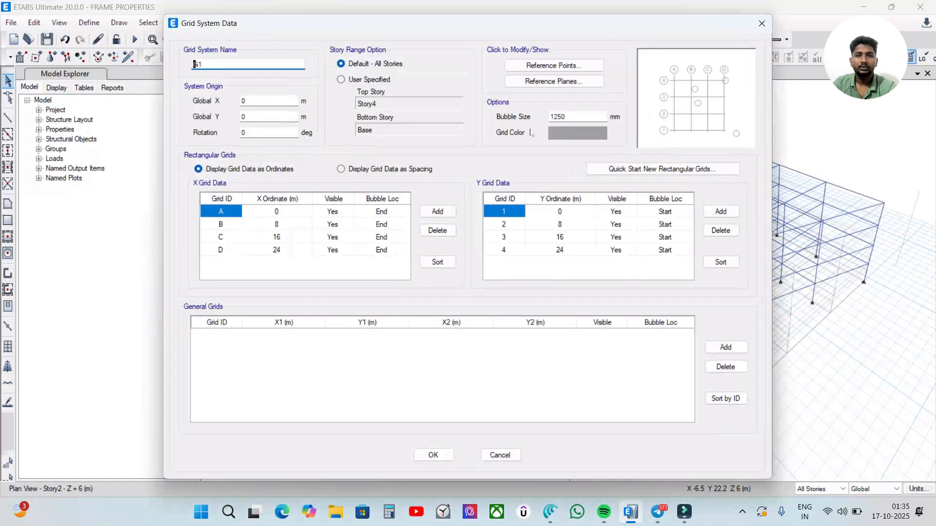
{"action": "left_click", "coordinate": [553, 66]}
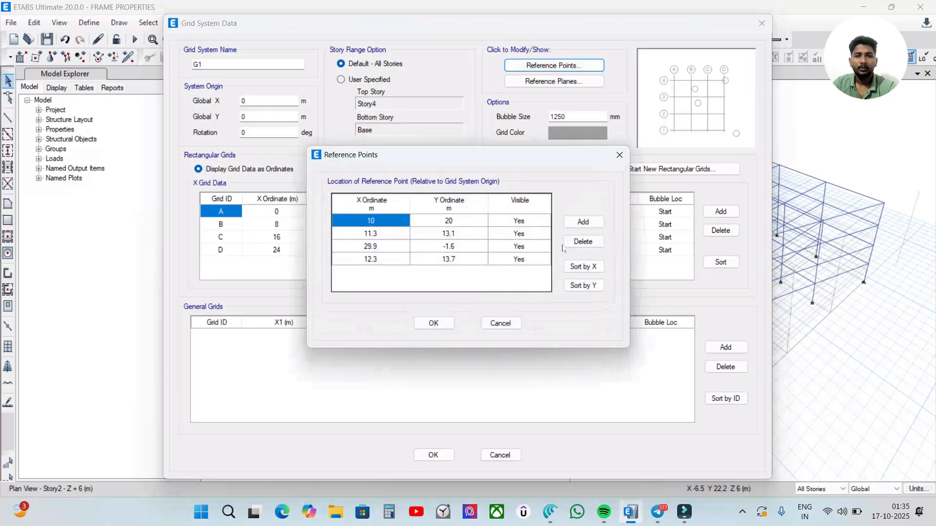
{"action": "left_click", "coordinate": [374, 262], "text": "shift"}
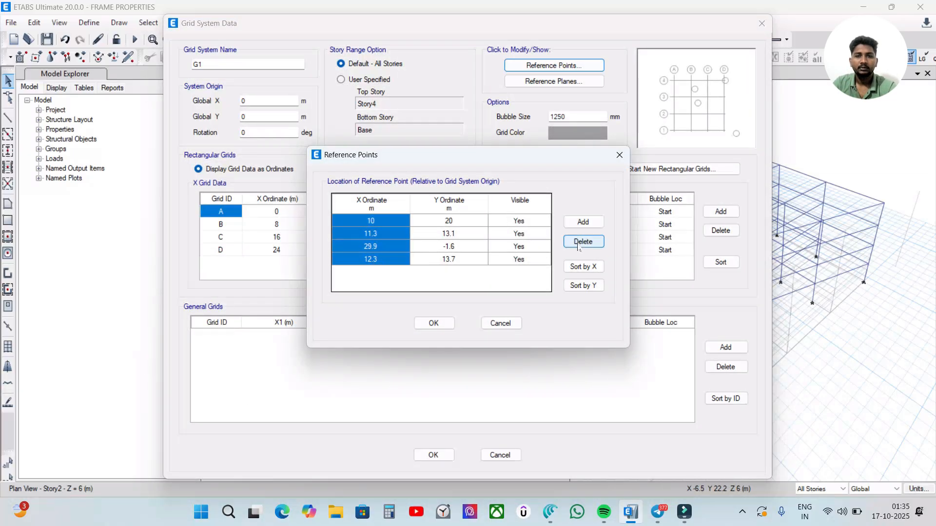
{"action": "left_click", "coordinate": [591, 242]}
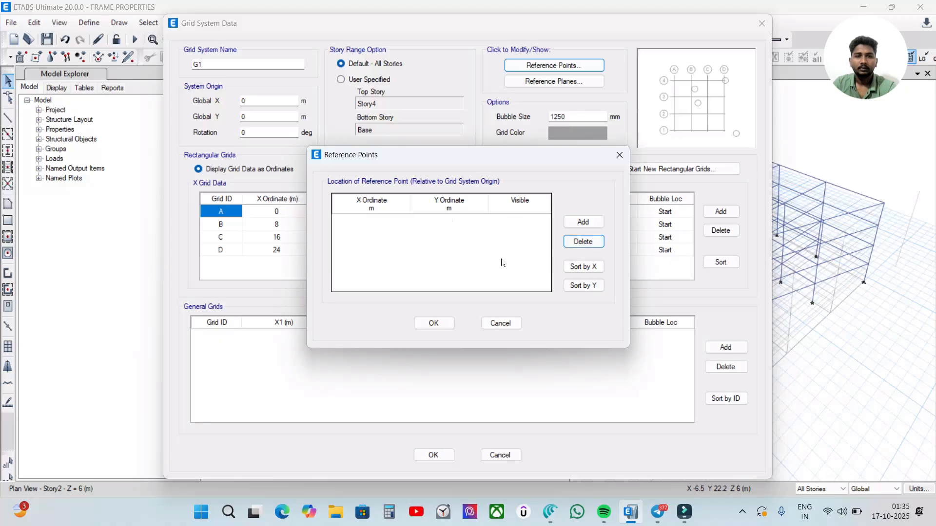
{"action": "left_click", "coordinate": [433, 322]}
{"action": "left_click", "coordinate": [565, 296]}
{"action": "left_click", "coordinate": [433, 455]}
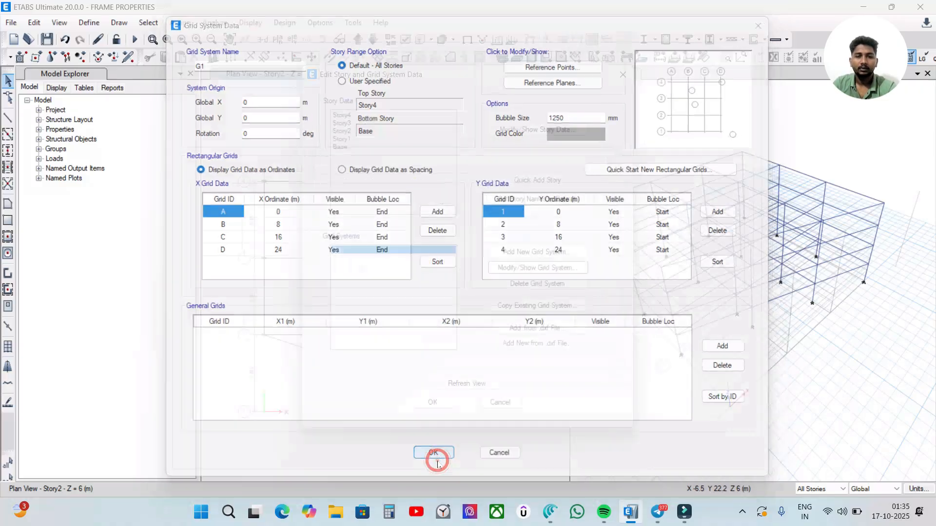
{"action": "left_click", "coordinate": [467, 382]}
{"action": "left_click_drag", "start_coordinate": [453, 76], "coordinate": [511, 74]}
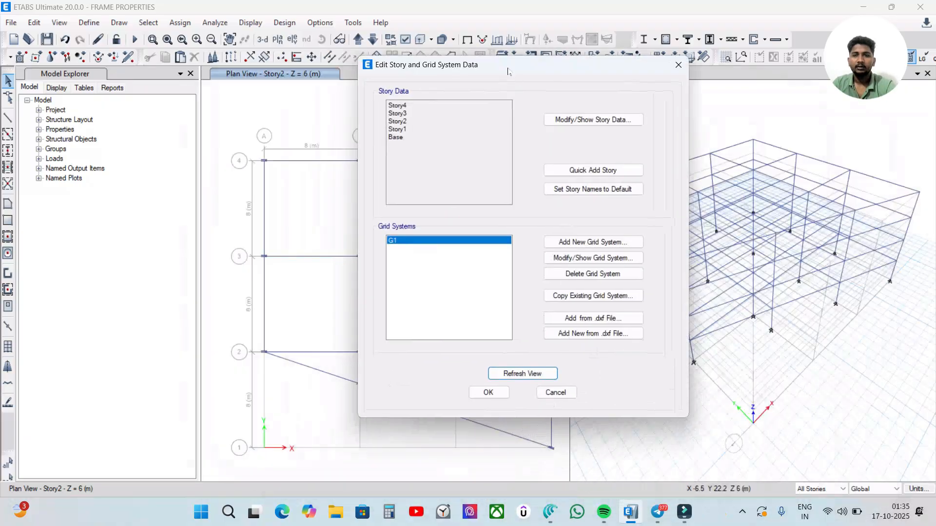
Enter a reference point at X 10 m, Y 20 m in grid system G1 and accept the grid changes.
{"action": "left_click", "coordinate": [588, 258]}
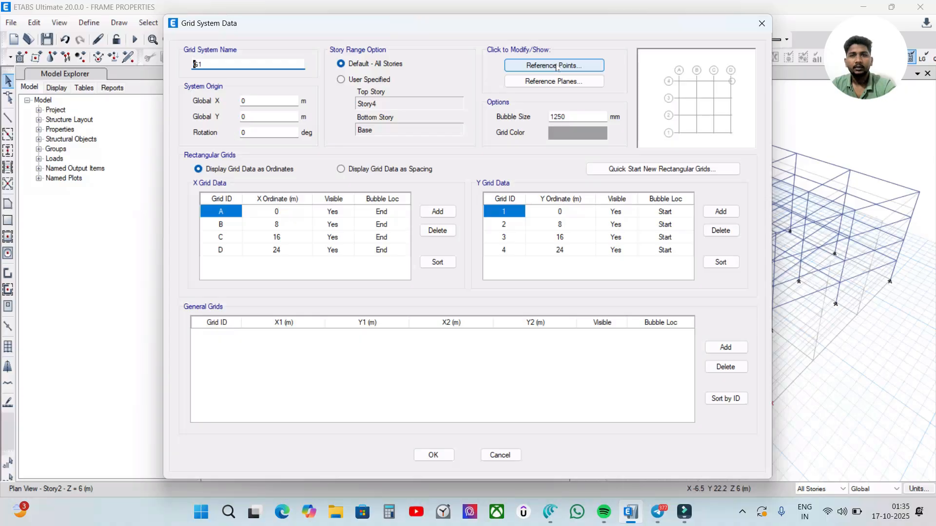
{"action": "left_click", "coordinate": [558, 66]}
{"action": "left_click", "coordinate": [392, 220]}
{"action": "type", "text": "10"}
{"action": "left_click", "coordinate": [449, 220]}
{"action": "type", "text": "20"}
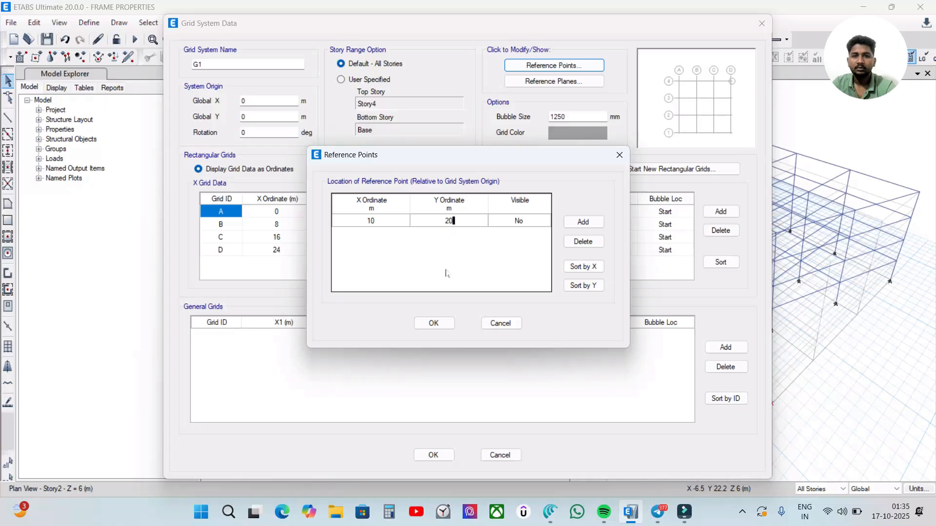
{"action": "left_click", "coordinate": [433, 324]}
{"action": "left_click", "coordinate": [433, 455]}
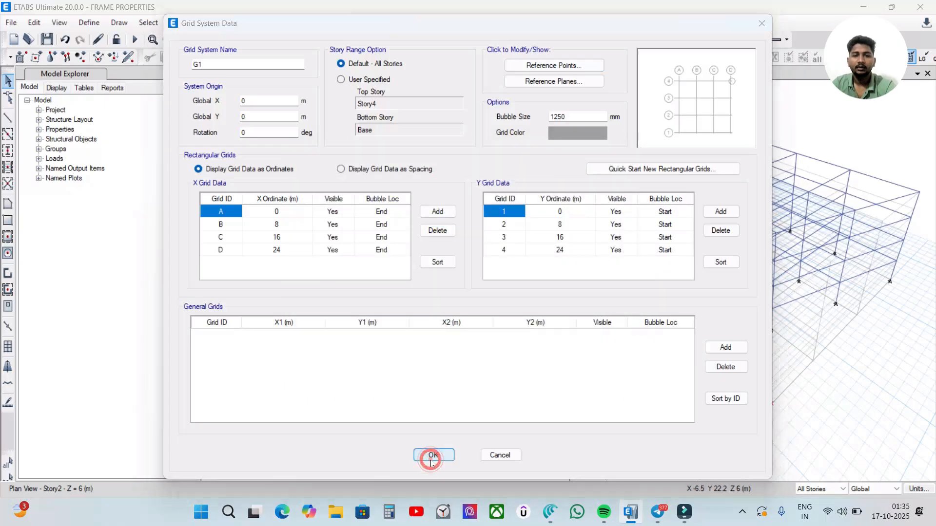
{"action": "left_click", "coordinate": [489, 393]}
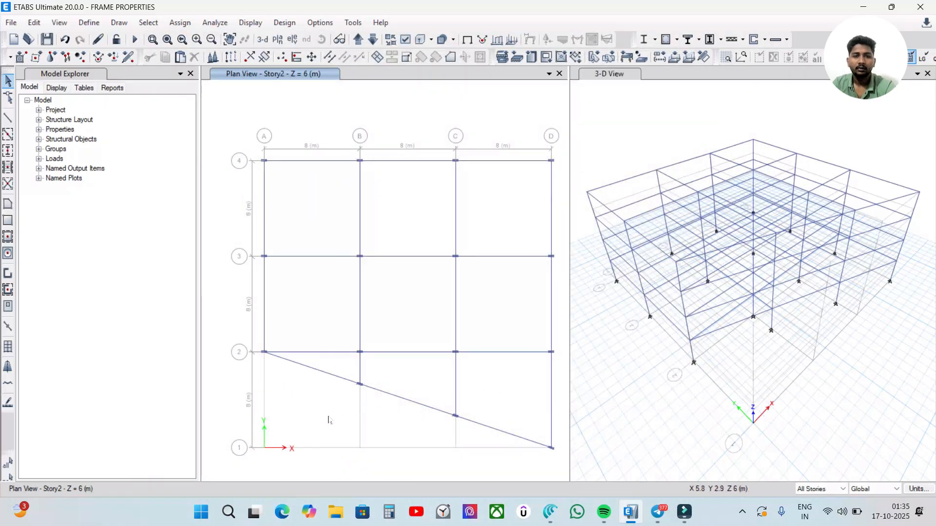
Look for the new point on the Story2 plan and reopen the reference point list of grid system G1.
{"action": "scroll", "coordinate": [434, 375], "scroll_direction": "down", "scroll_amount": 3}
{"action": "scroll", "coordinate": [412, 374], "scroll_direction": "up", "scroll_amount": 3}
{"action": "mouse_move", "coordinate": [442, 369]}
{"action": "middle_mouse_down"}
{"action": "mouse_move", "coordinate": [357, 297]}
{"action": "mouse_move", "coordinate": [420, 294]}
{"action": "mouse_move", "coordinate": [455, 372]}
{"action": "middle_mouse_up"}
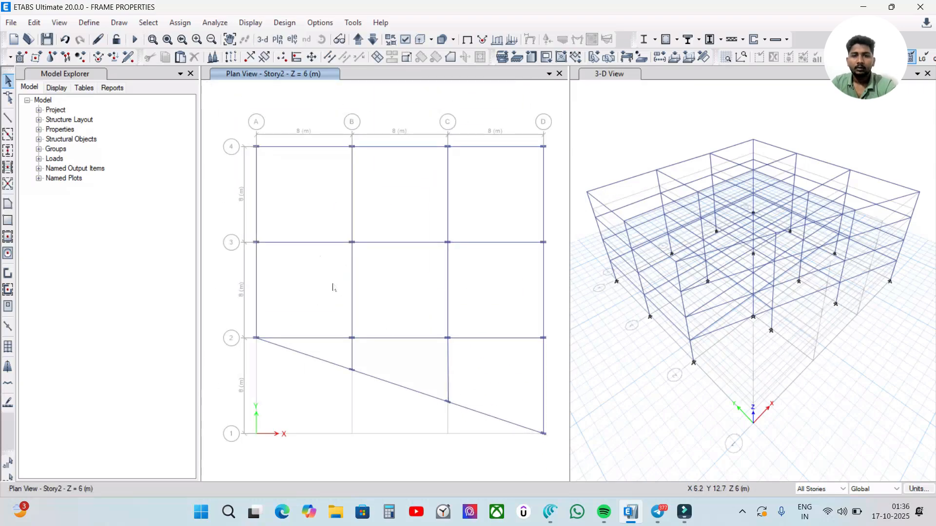
{"action": "left_click", "coordinate": [34, 22]}
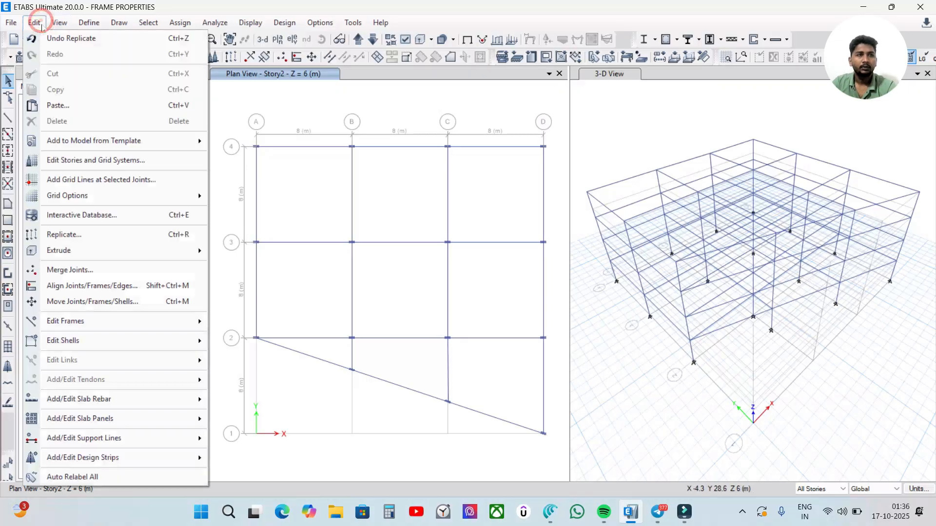
{"action": "left_click", "coordinate": [72, 158]}
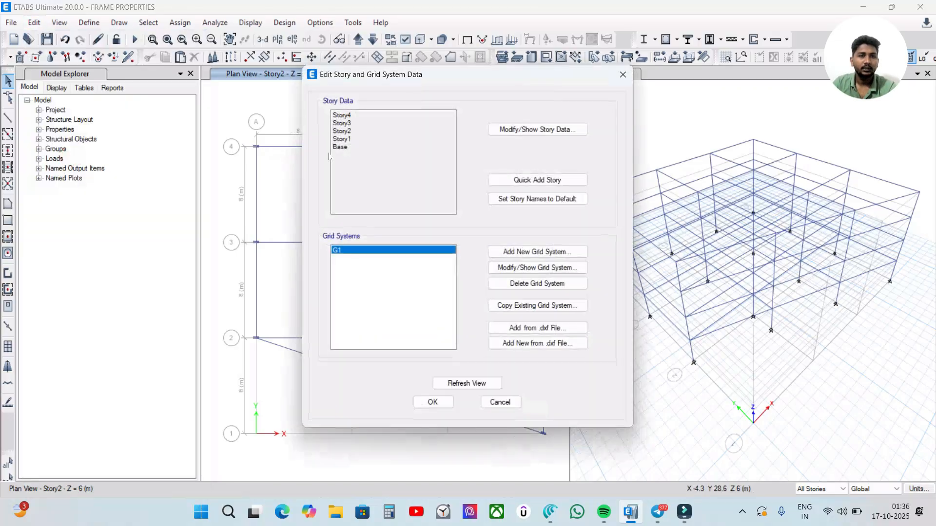
{"action": "left_click", "coordinate": [544, 268]}
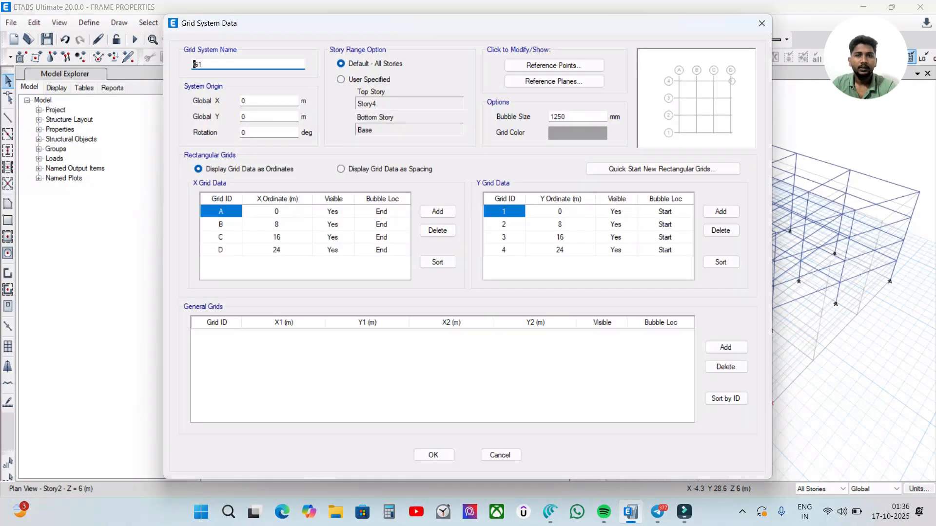
{"action": "left_click", "coordinate": [556, 66]}
{"action": "left_click", "coordinate": [438, 226]}
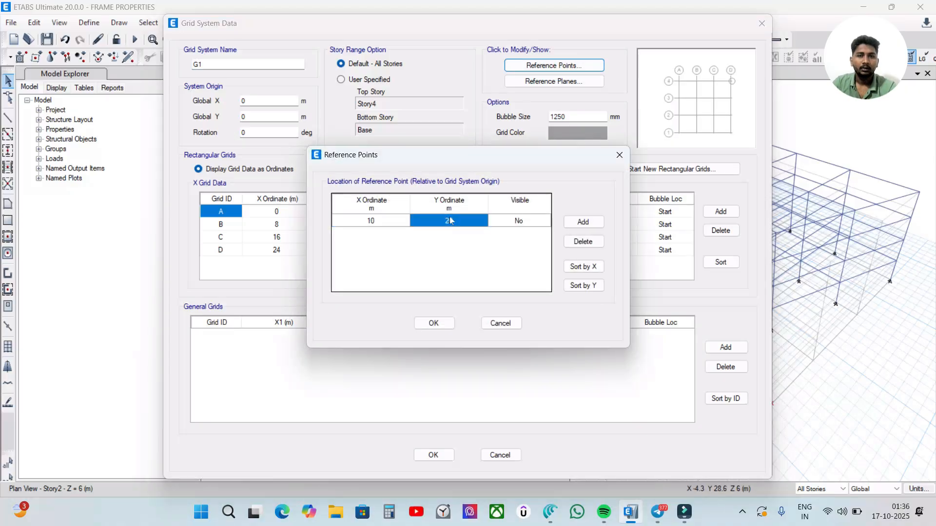
Set the Visible option of G1's reference point to Yes, refresh the views and accept the grid changes.
{"action": "left_click", "coordinate": [525, 222]}
{"action": "left_click", "coordinate": [542, 221]}
{"action": "left_click", "coordinate": [520, 233]}
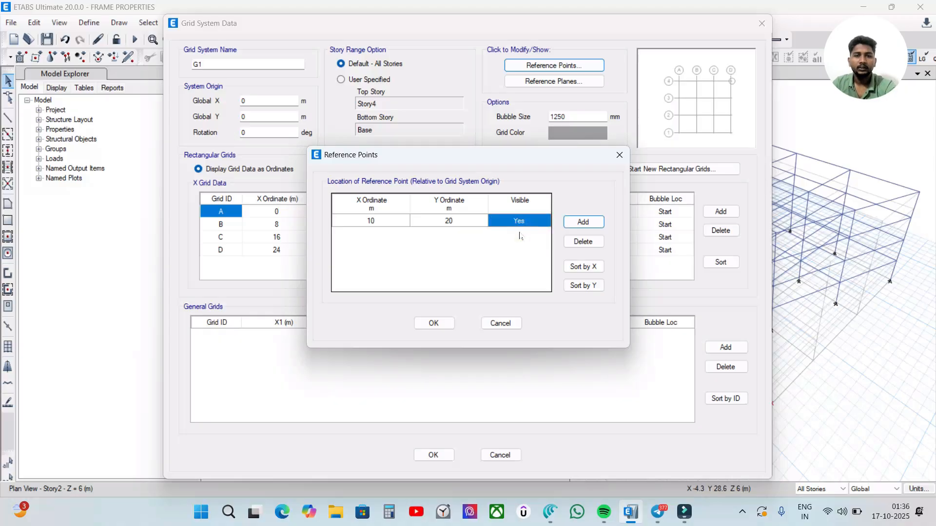
{"action": "left_click", "coordinate": [445, 328]}
{"action": "left_click", "coordinate": [434, 455]}
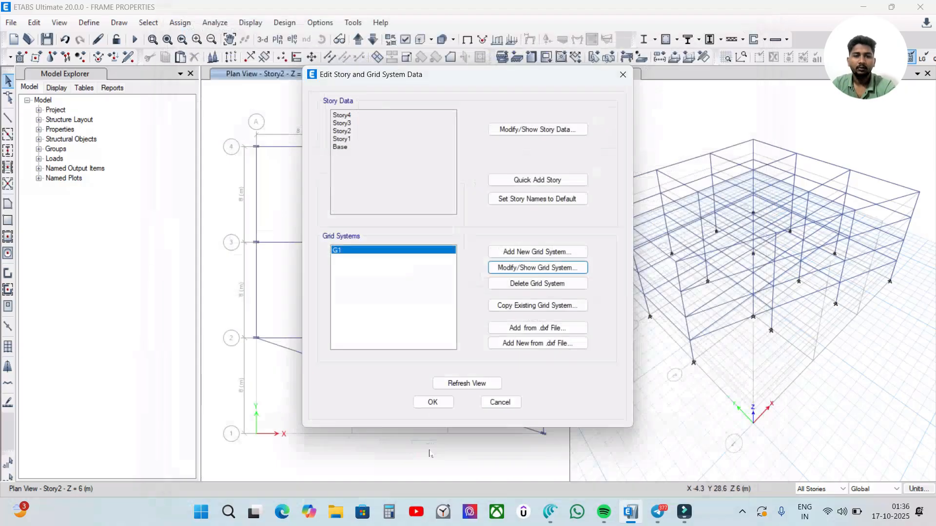
{"action": "left_click", "coordinate": [479, 383]}
{"action": "left_click", "coordinate": [432, 402]}
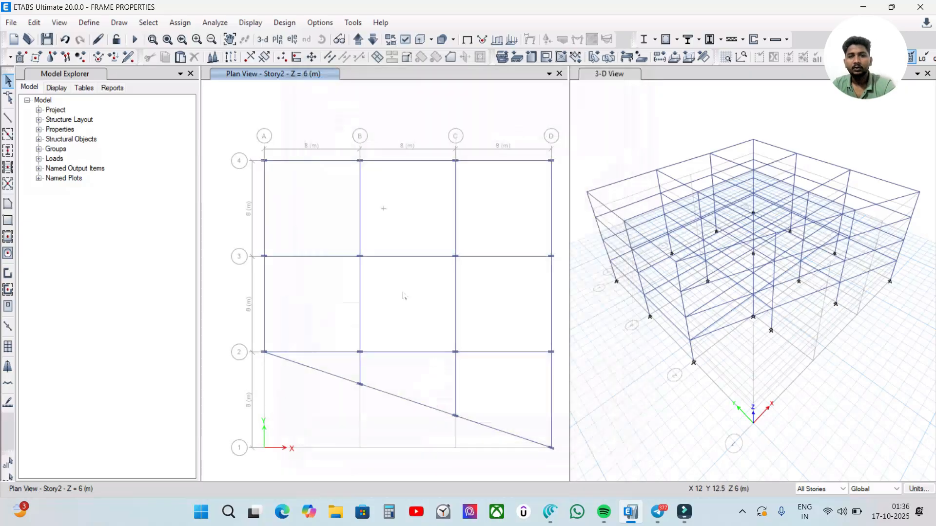